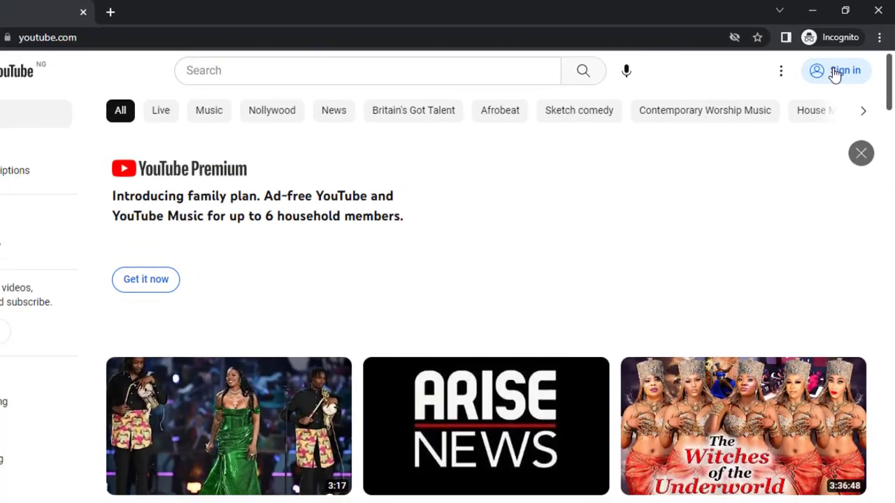
# - Sign in to YouTube with the Google account's e-mail address
pyautogui.click(755, 157)
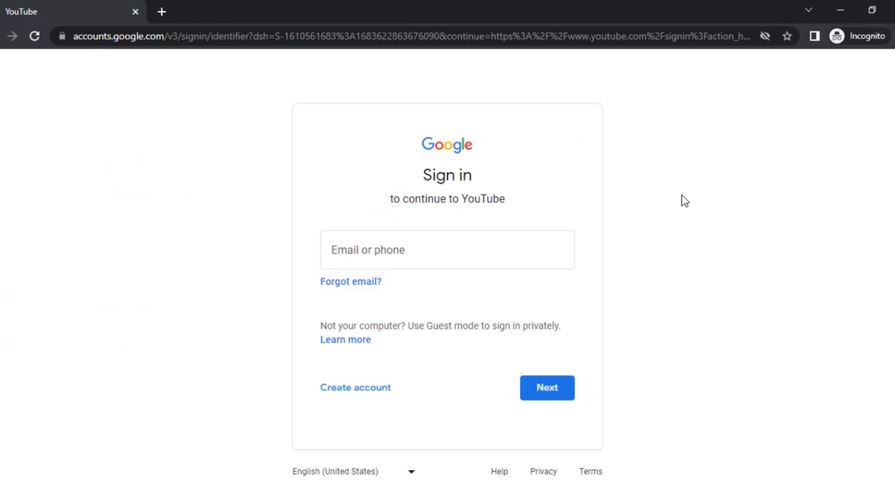
pyautogui.click(495, 253)
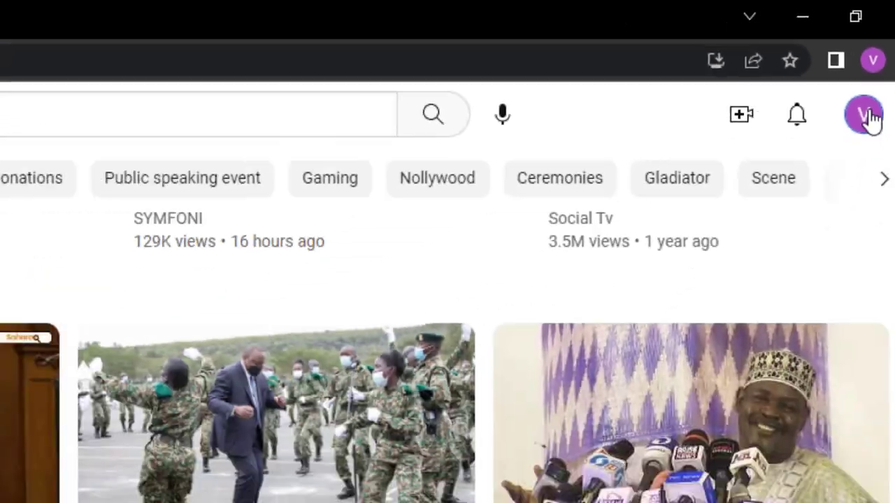
# - Choose Create a channel from the avatar's account menu
pyautogui.click(841, 217)
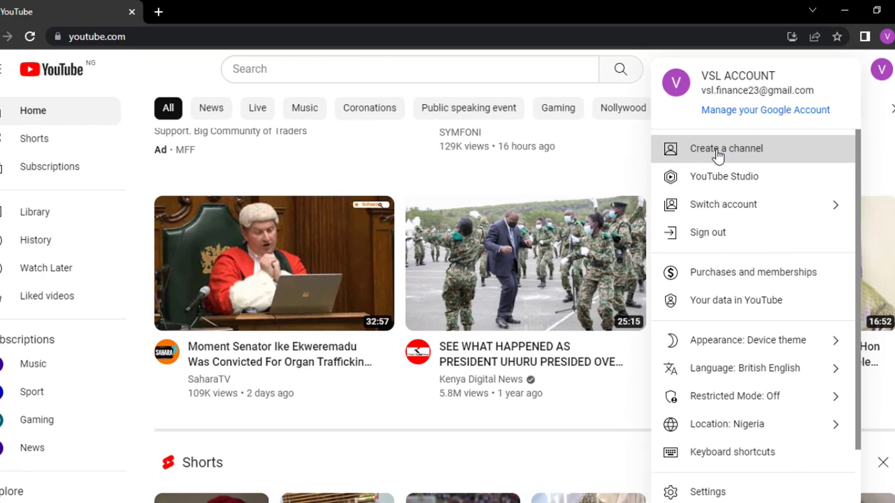
pyautogui.click(717, 149)
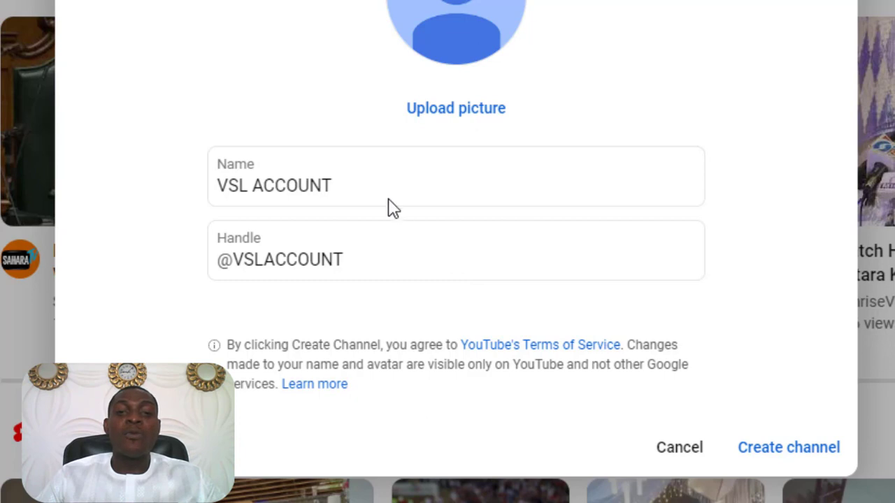
pyautogui.moveTo(390, 195); pyautogui.dragTo(256, 185)
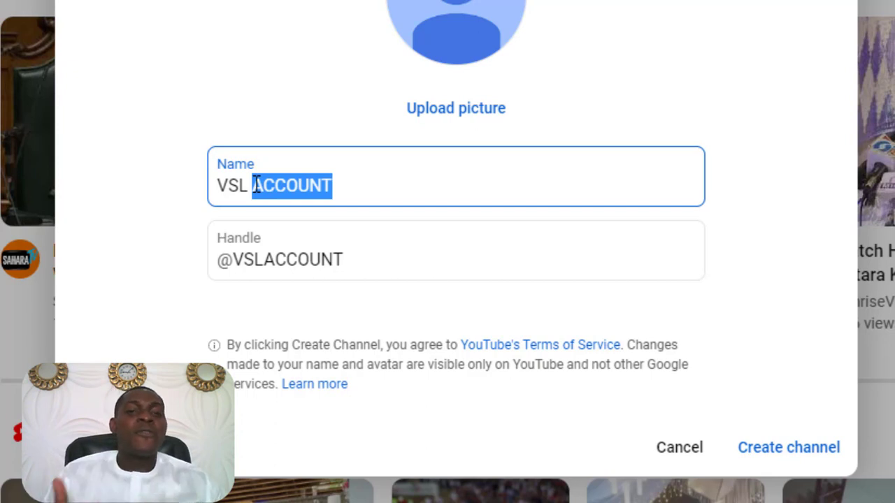
pyautogui.click(256, 186)
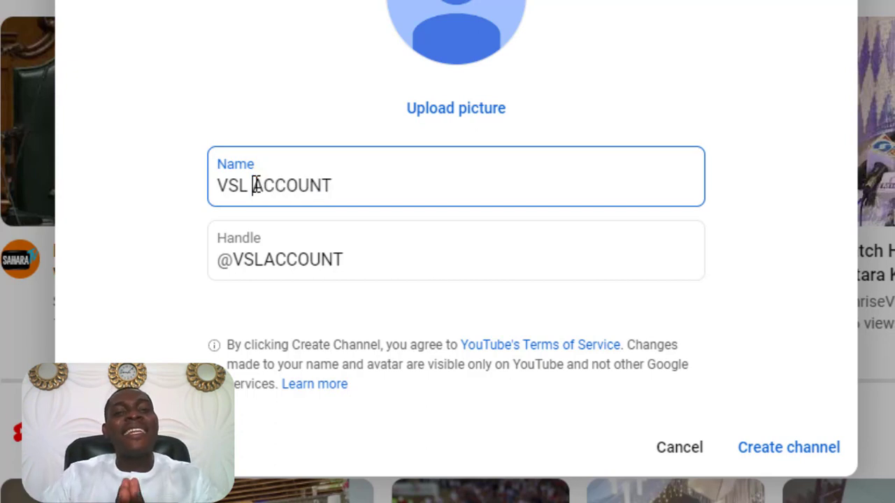
pyautogui.moveTo(257, 185); pyautogui.dragTo(374, 175)
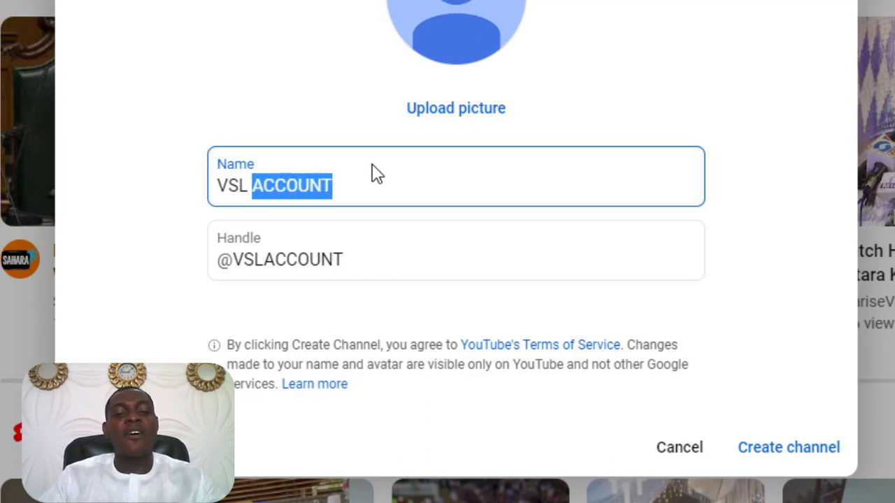
pyautogui.write('Motivation')
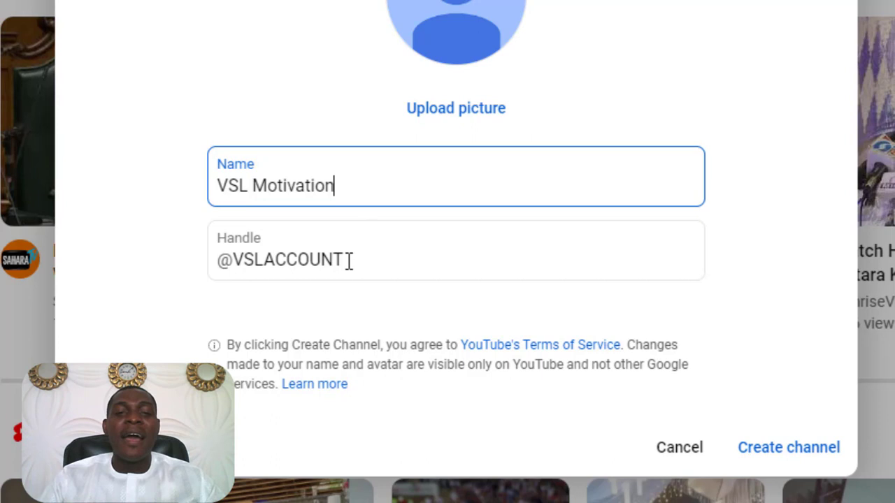
pyautogui.moveTo(349, 260); pyautogui.dragTo(297, 260)
pyautogui.click(298, 260)
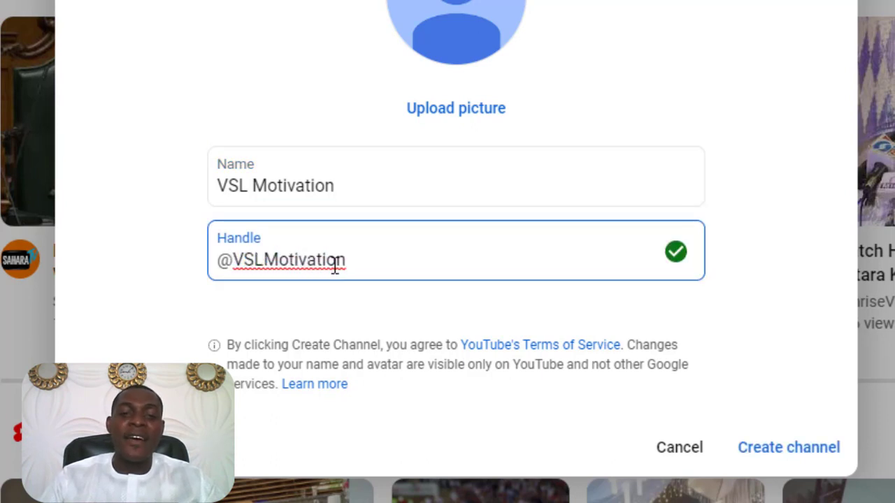
pyautogui.click(455, 299)
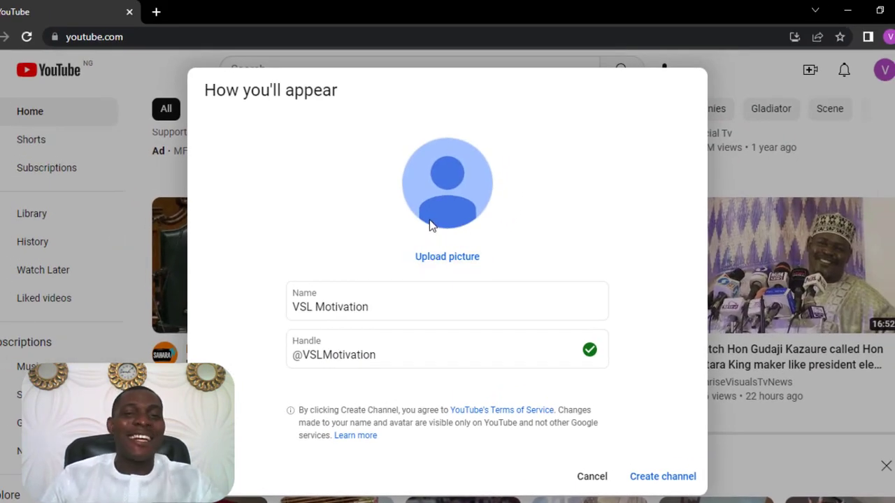
# - Upload the LOGO (WHITE) image as the channel's profile picture and accept the crop
pyautogui.click(434, 256)
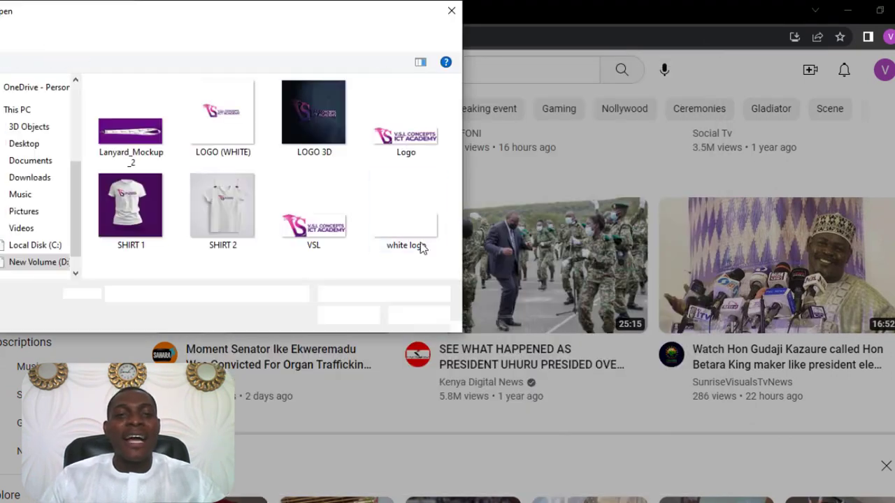
pyautogui.doubleClick(214, 133)
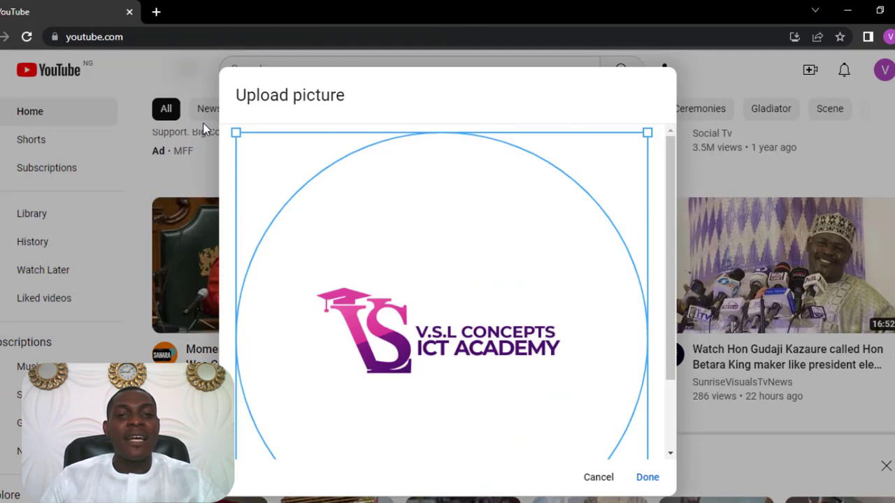
pyautogui.scroll(-1, 481, 280)
pyautogui.scroll(-3, 531, 331)
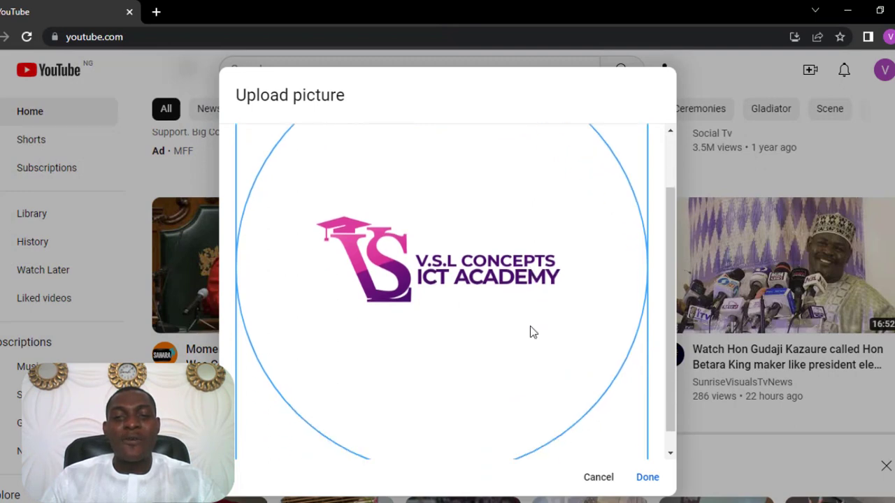
pyautogui.scroll(3, 531, 331)
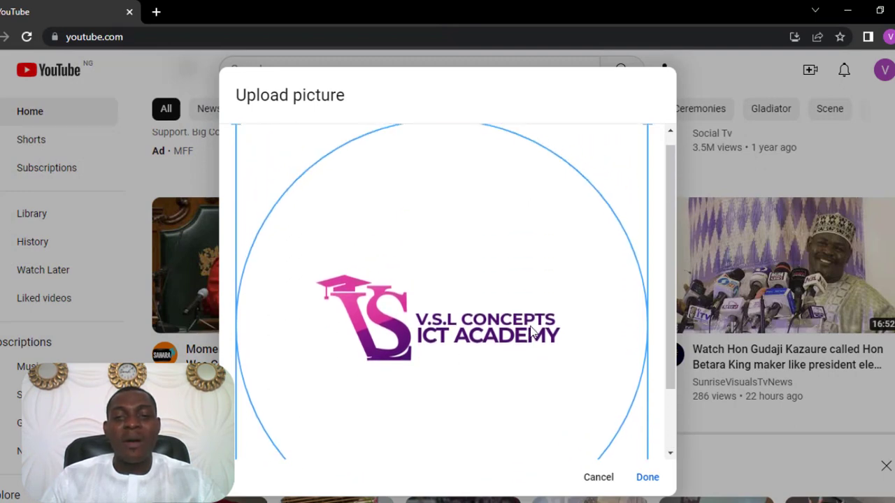
pyautogui.click(646, 482)
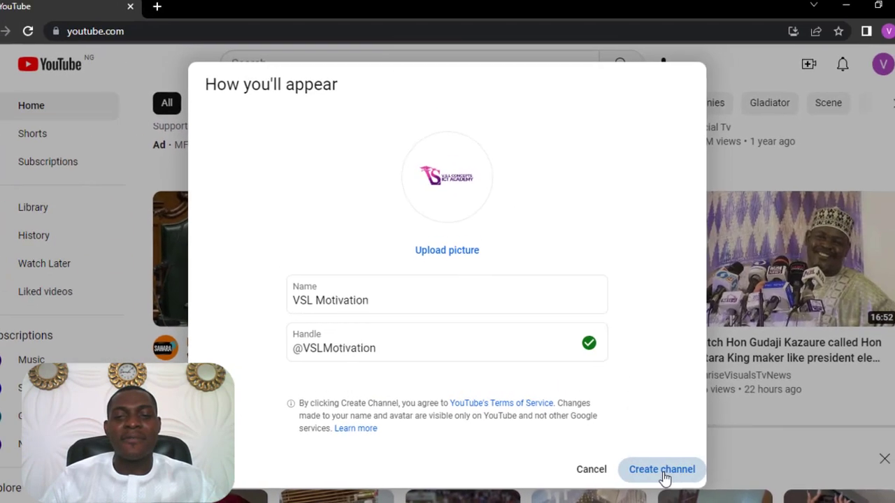
# - Create the VSL Motivation channel, then reload once the 'being created' notice appears
pyautogui.click(707, 471)
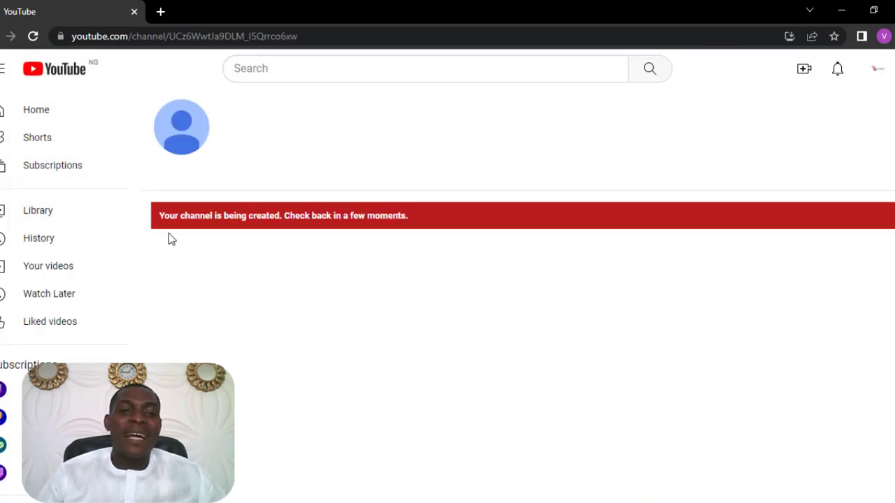
pyautogui.moveTo(160, 217); pyautogui.dragTo(426, 223)
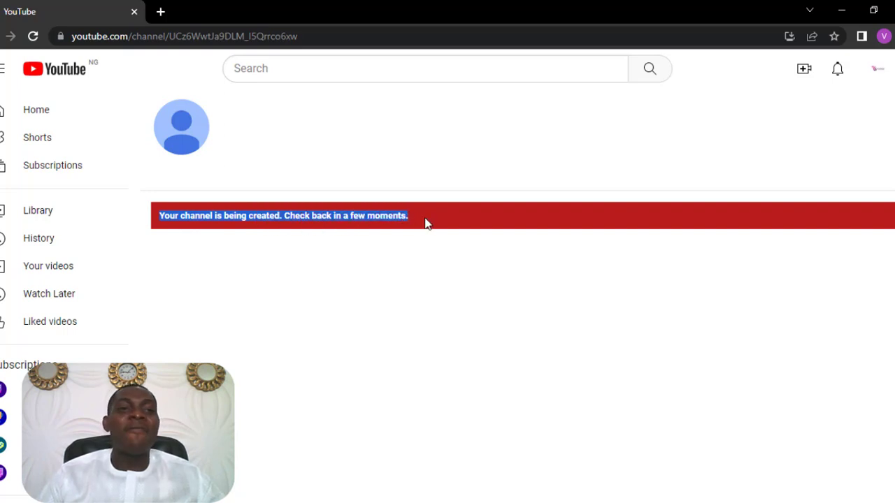
pyautogui.click(425, 219)
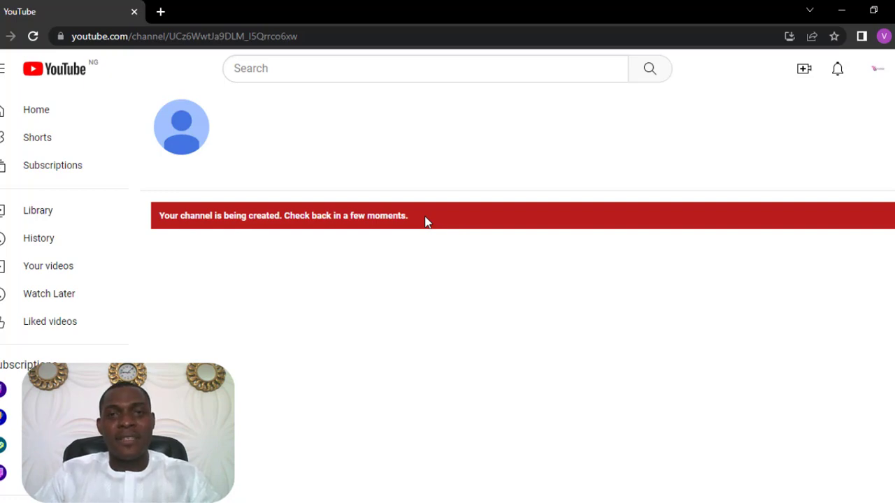
pyautogui.click(39, 38)
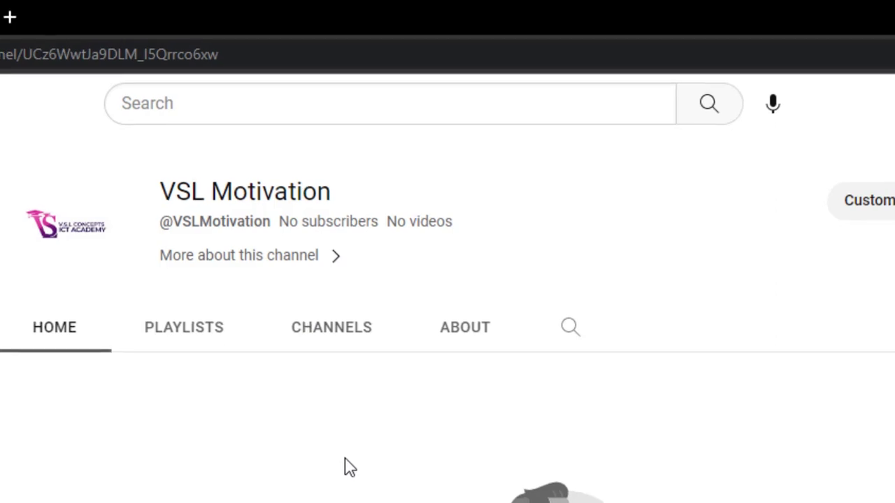
# - Scroll the new channel page and choose Customise channel to open YouTube Studio
pyautogui.scroll(-3, 346, 441)
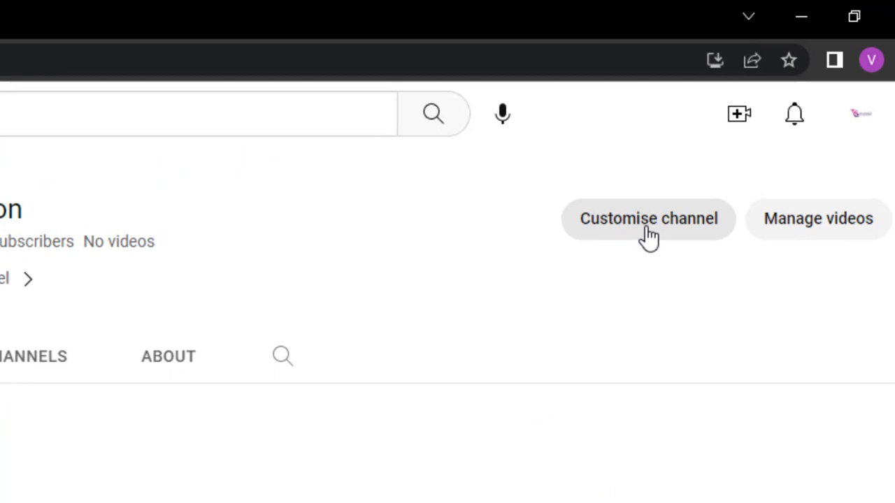
pyautogui.click(648, 231)
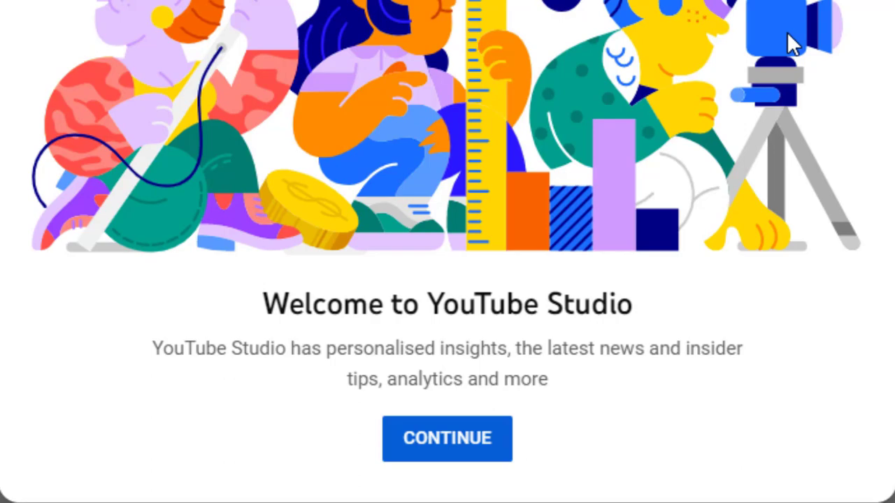
# - Dismiss the Studio welcome screen and browse the Layout, Branding and Basic info sections
pyautogui.click(437, 442)
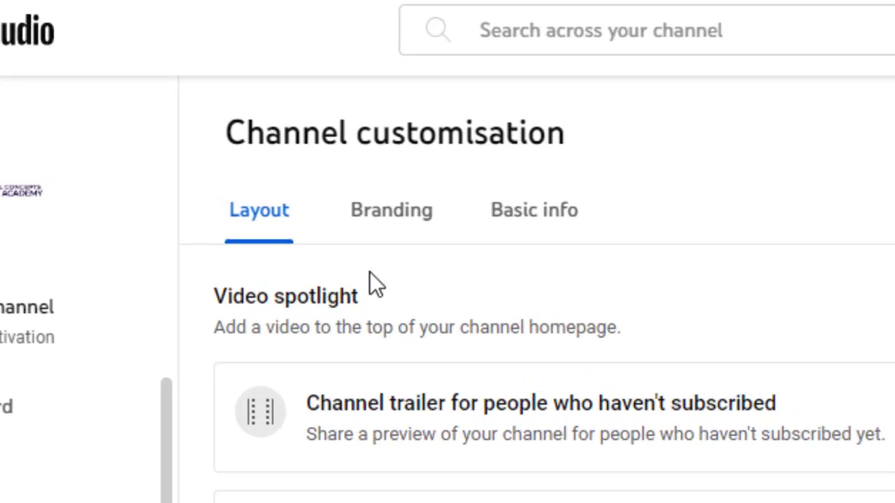
pyautogui.click(415, 238)
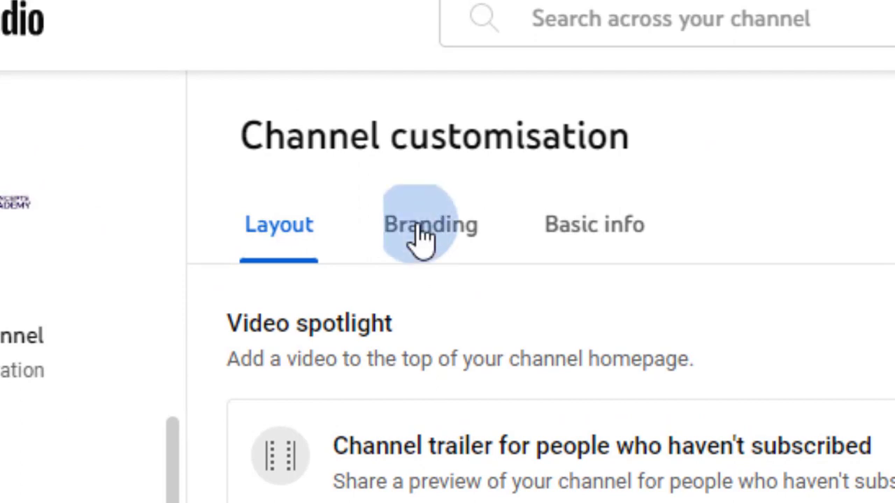
pyautogui.click(582, 242)
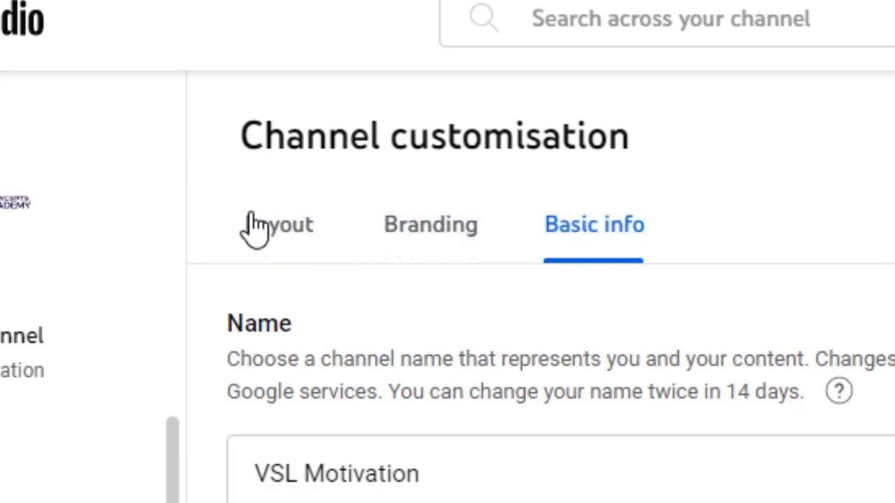
pyautogui.click(275, 222)
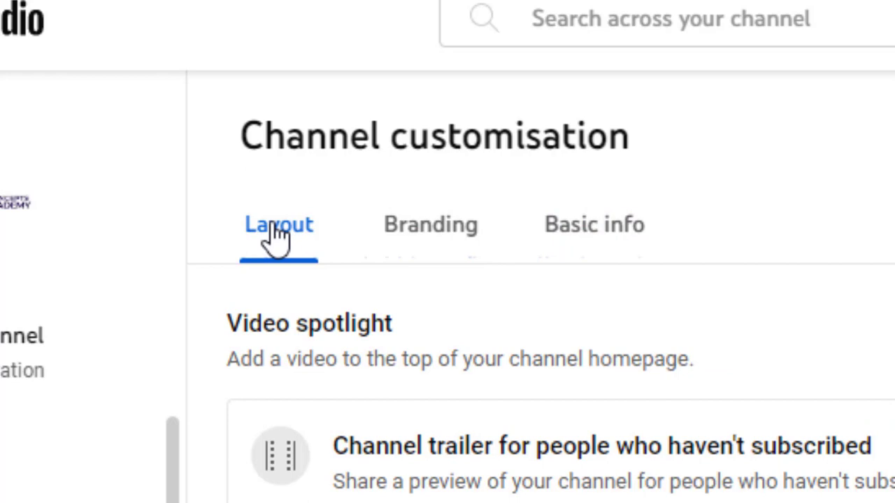
pyautogui.click(414, 234)
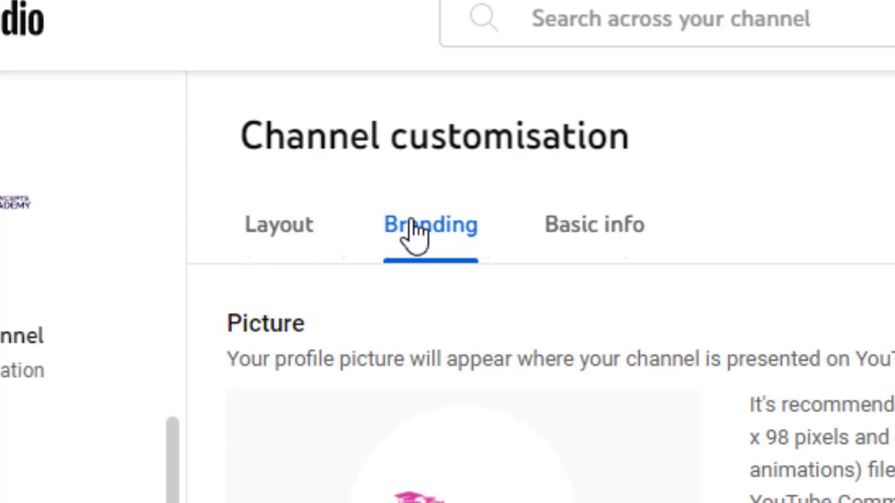
pyautogui.click(551, 231)
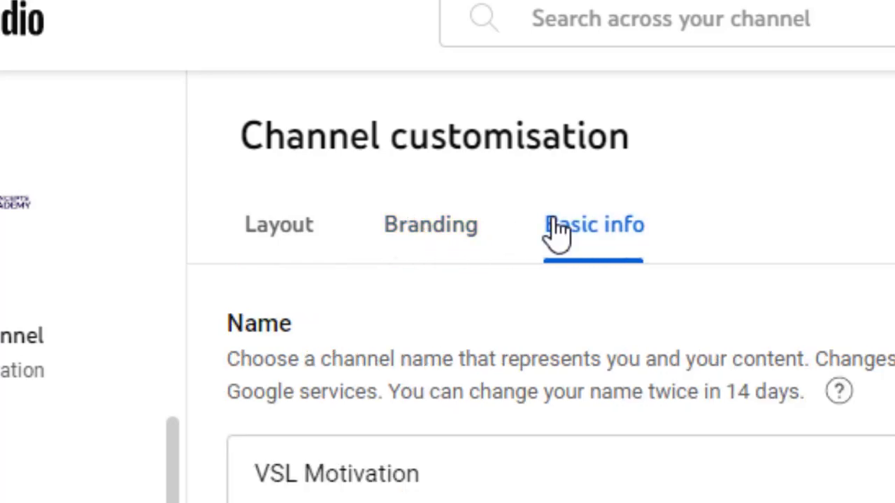
pyautogui.click(279, 225)
# - Scroll the Layout page to Channel trailer, then bring up the established channel's Chrome window
pyautogui.scroll(-2, 431, 198)
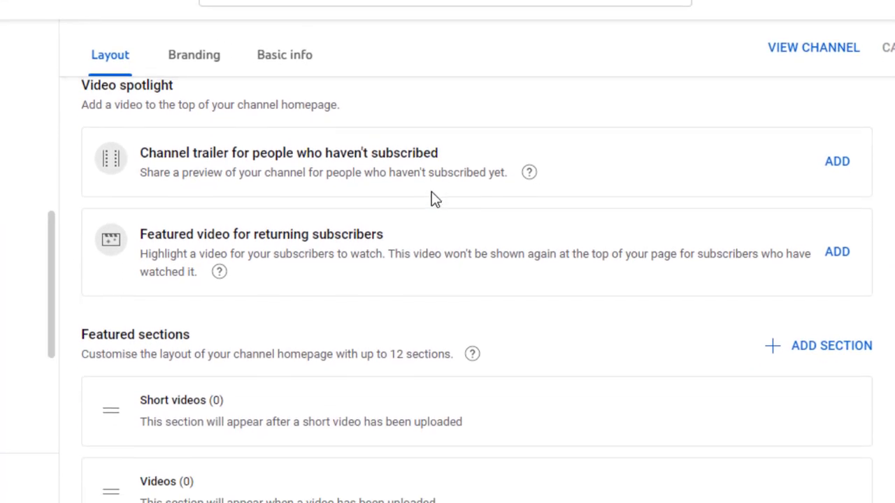
pyautogui.scroll(-1, 431, 198)
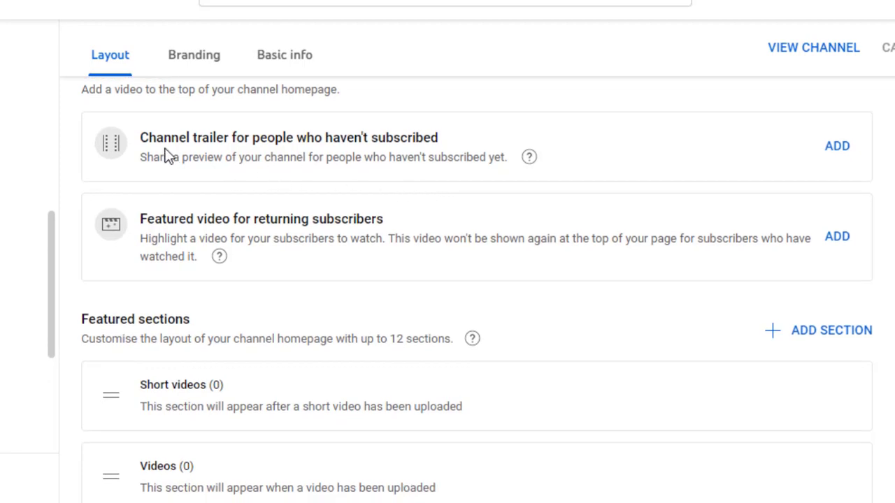
pyautogui.moveTo(140, 138); pyautogui.dragTo(235, 136)
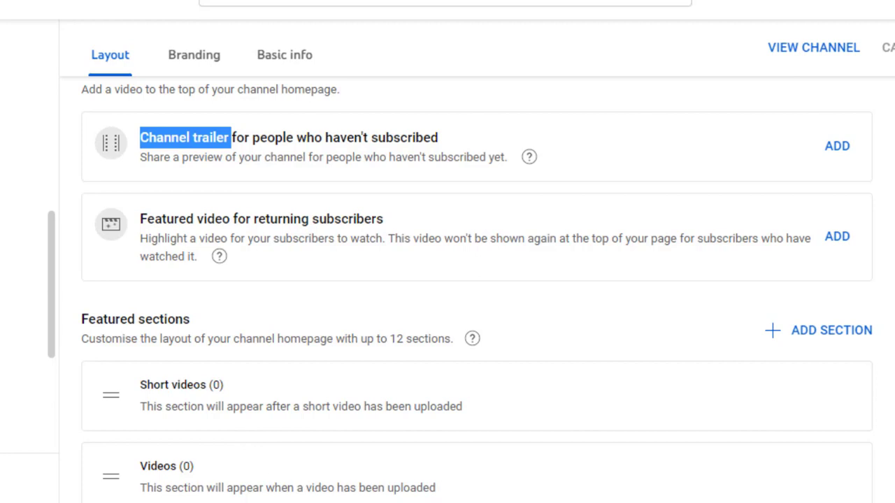
pyautogui.moveTo(465, 500)
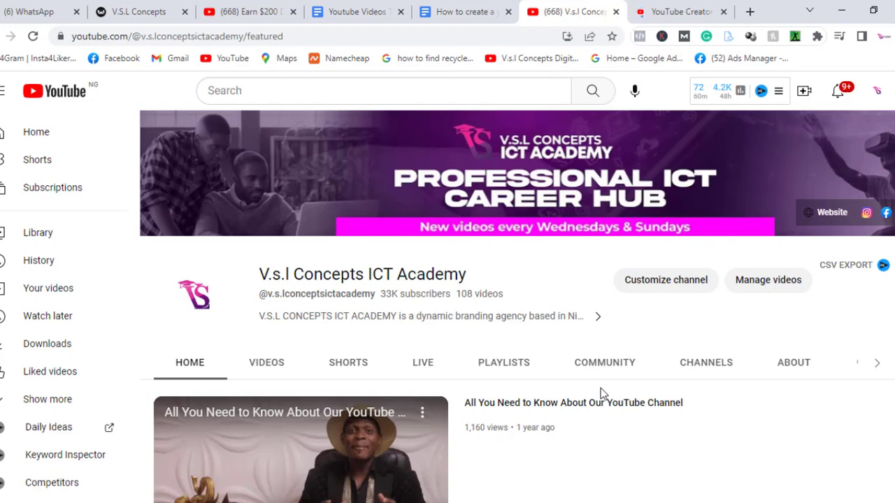
# - Scroll down the V.s.l Concepts ICT Academy channel page to its featured video
pyautogui.scroll(-2, 600, 394)
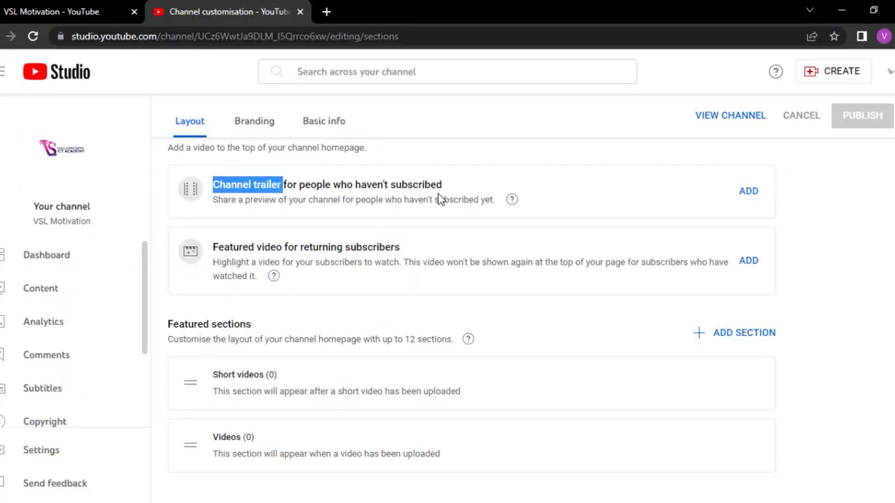
pyautogui.click(388, 185)
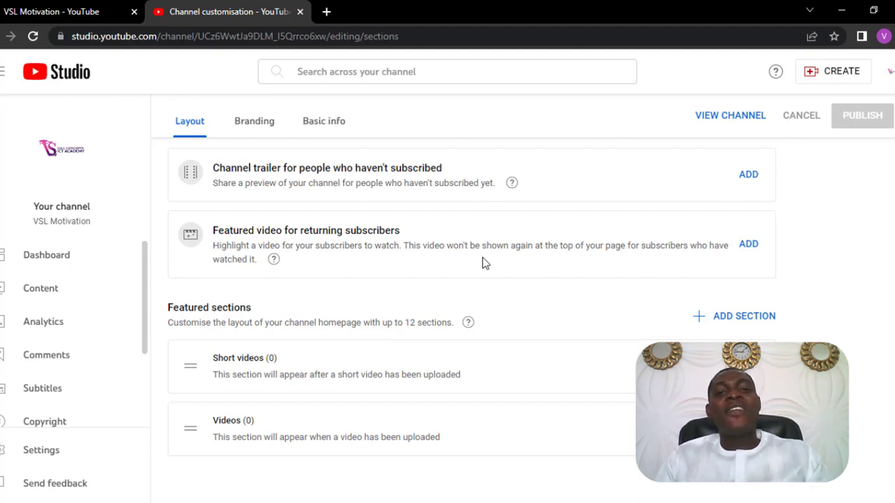
pyautogui.scroll(2, 547, 249)
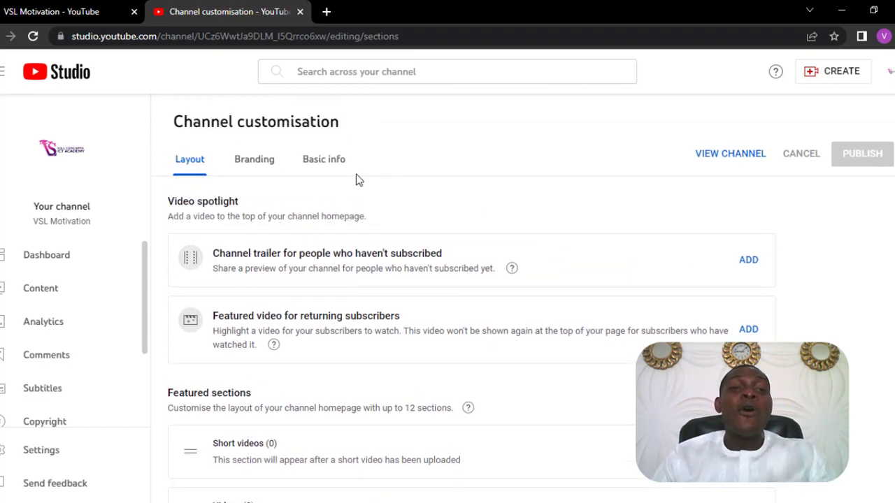
# - Open the Branding settings and scroll down to the Video watermark option
pyautogui.click(258, 163)
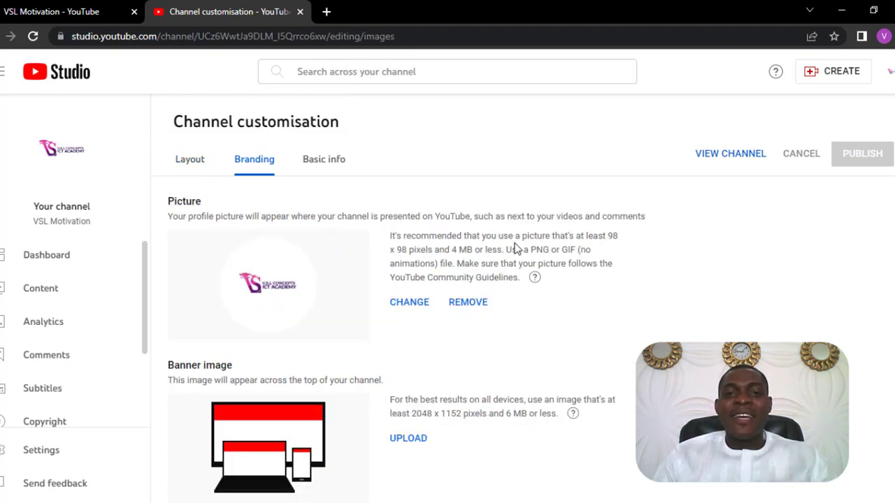
pyautogui.scroll(-2, 516, 249)
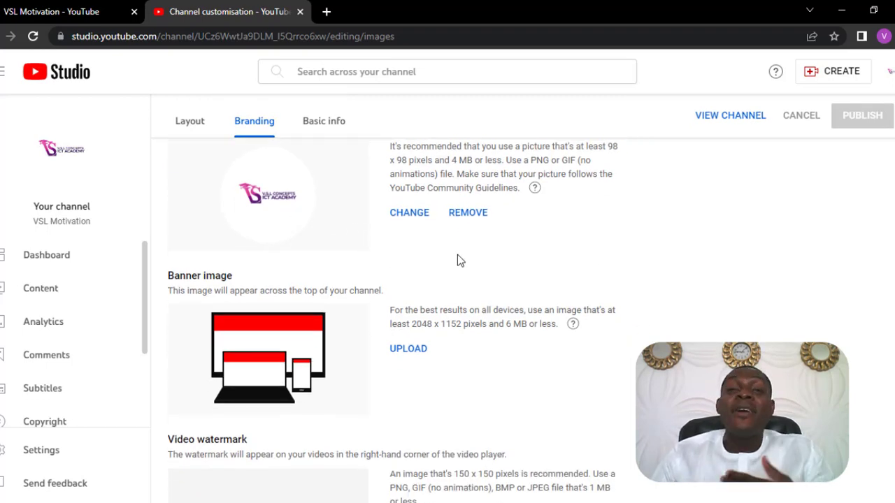
pyautogui.scroll(-2, 458, 258)
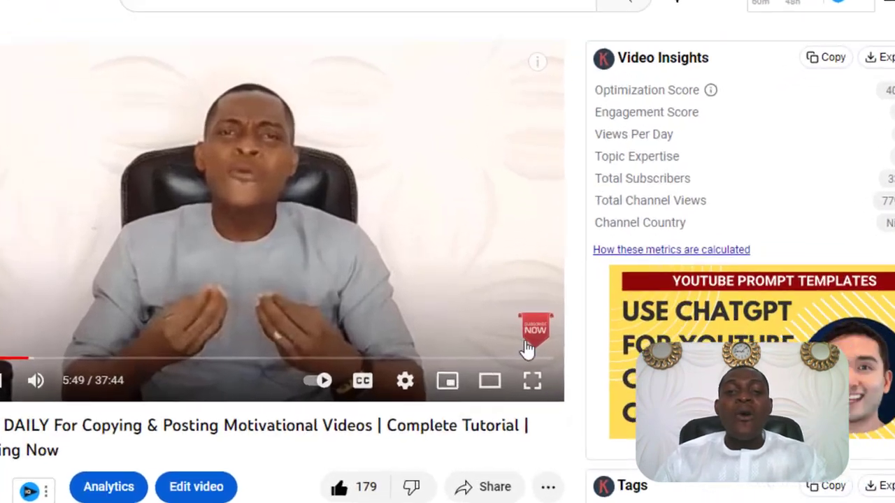
# - Inspect the Subscribe Now watermark in the example video's player corner
pyautogui.moveTo(528, 351)
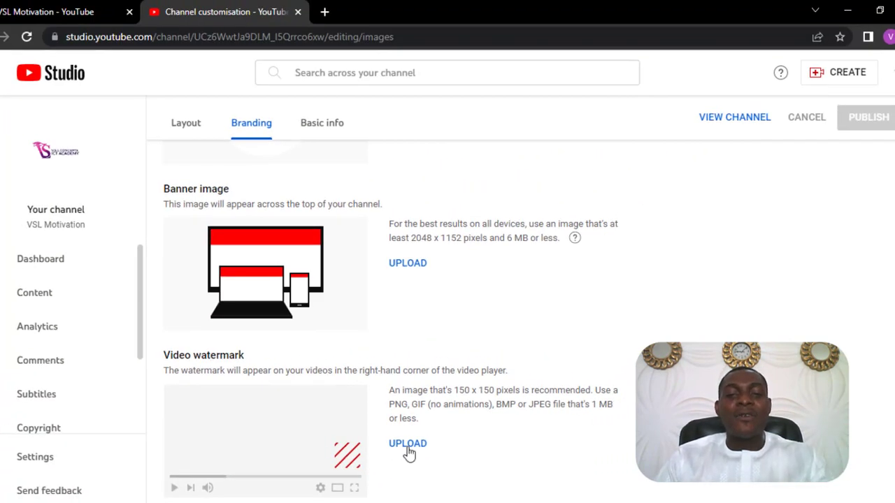
# - Search the web in a new tab for a 'subscribe now button' image to use as the watermark
pyautogui.click(409, 447)
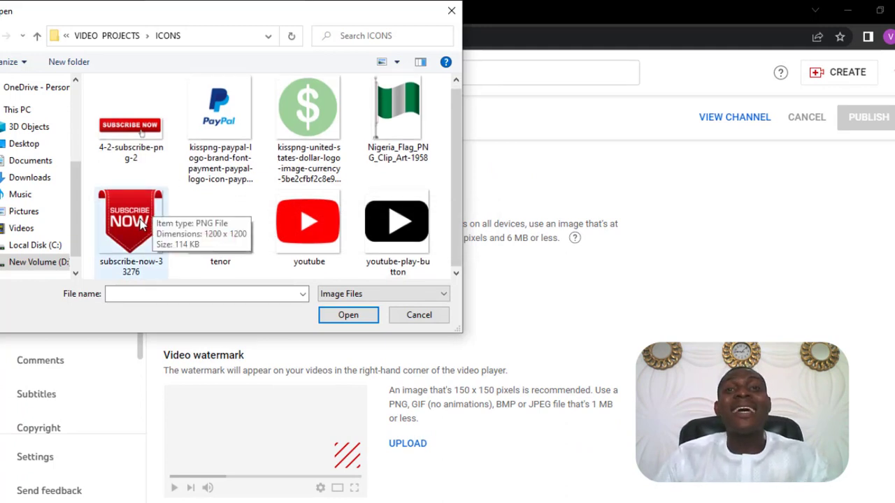
pyautogui.click(455, 19)
pyautogui.click(324, 12)
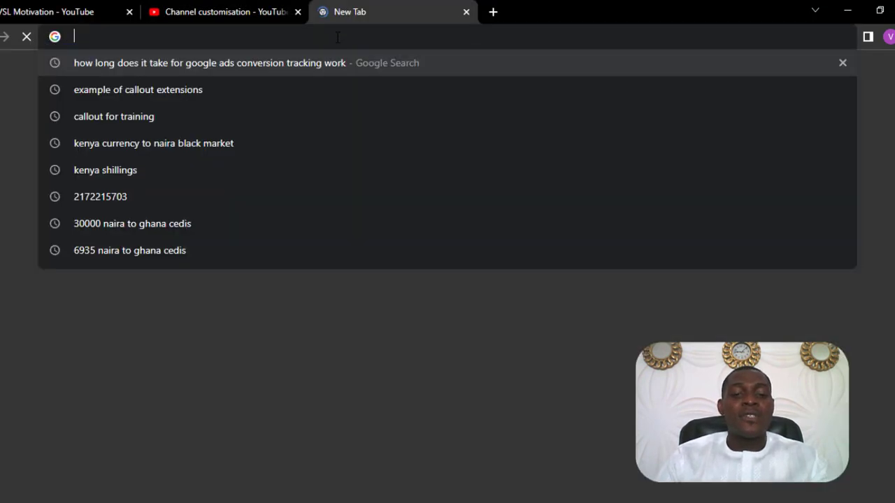
pyautogui.write('bs')
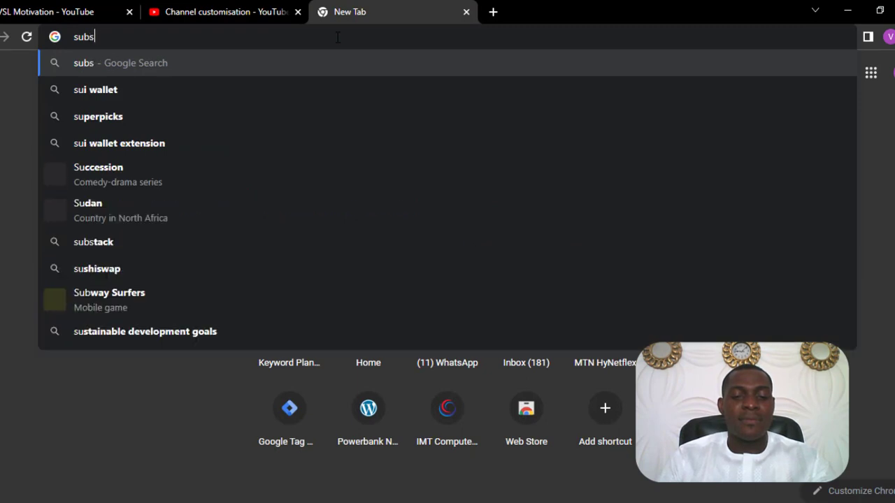
pyautogui.write('cribe ')
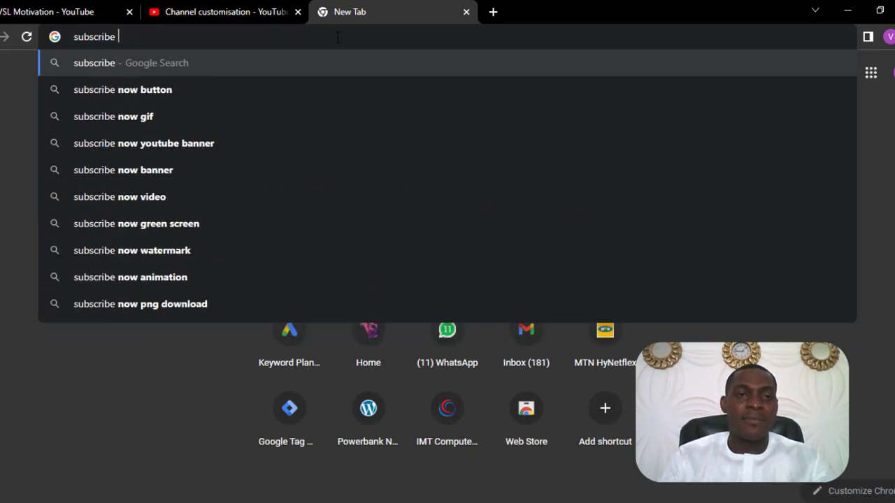
pyautogui.write('bowutton')
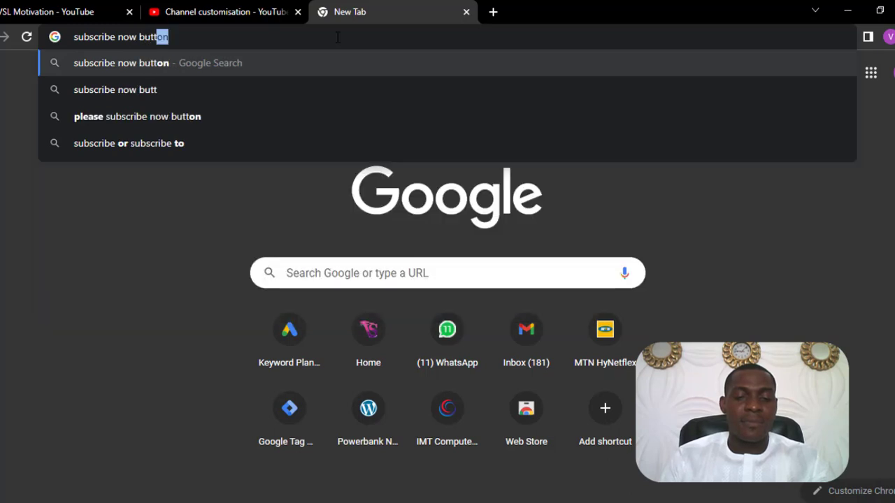
pyautogui.press('Return')
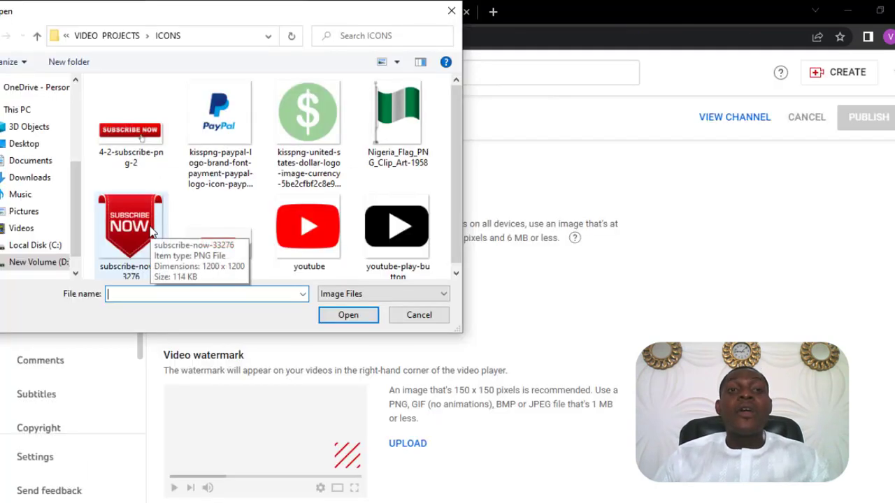
# - Choose the subscribe-now-33276 image and confirm it as the video watermark
pyautogui.doubleClick(149, 225)
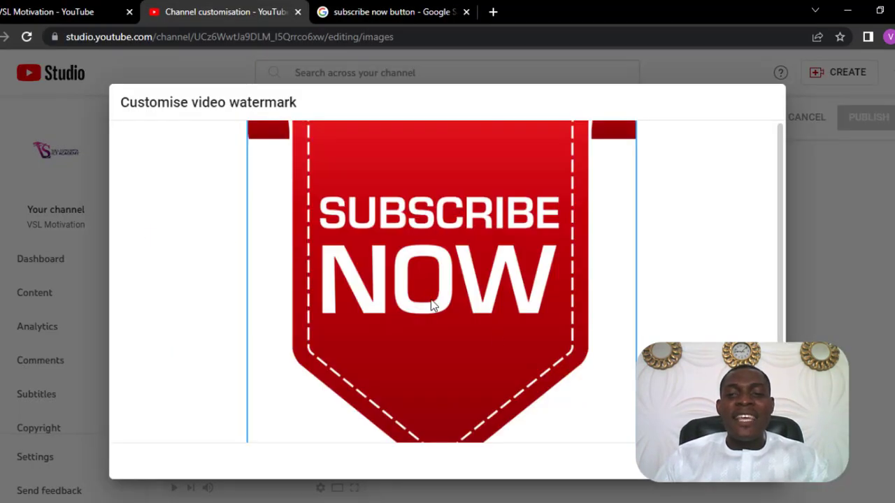
pyautogui.scroll(-1, 698, 368)
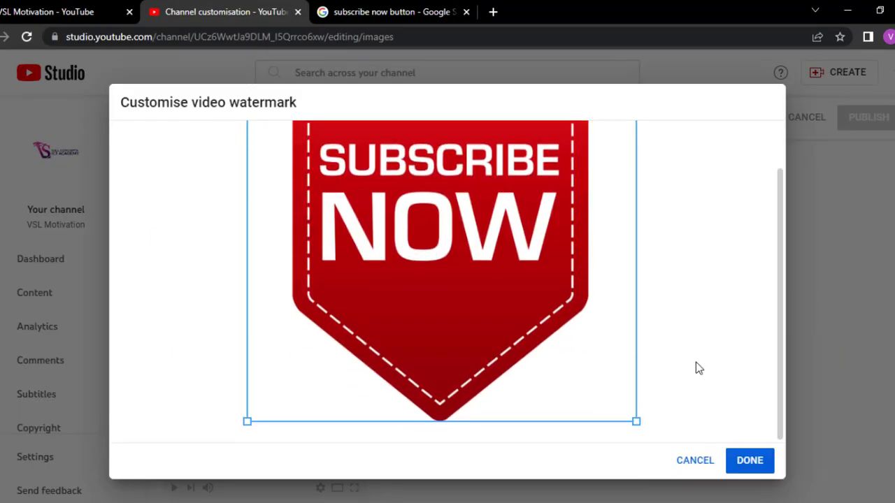
pyautogui.click(750, 462)
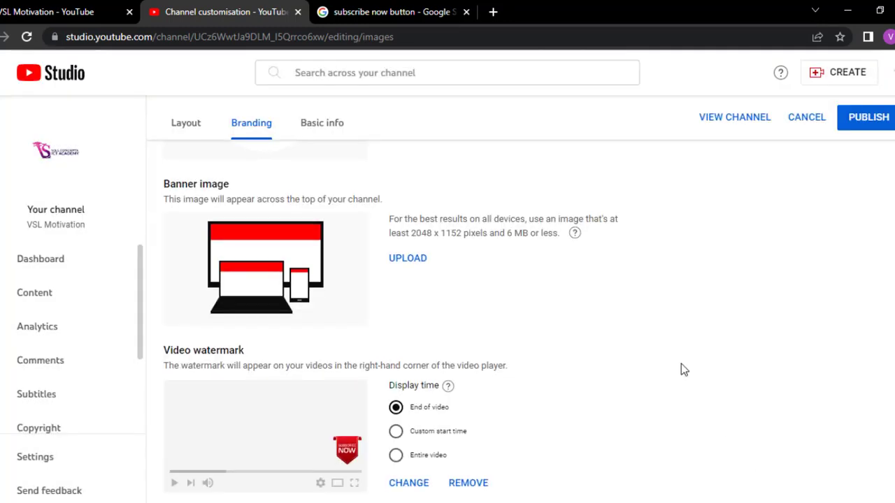
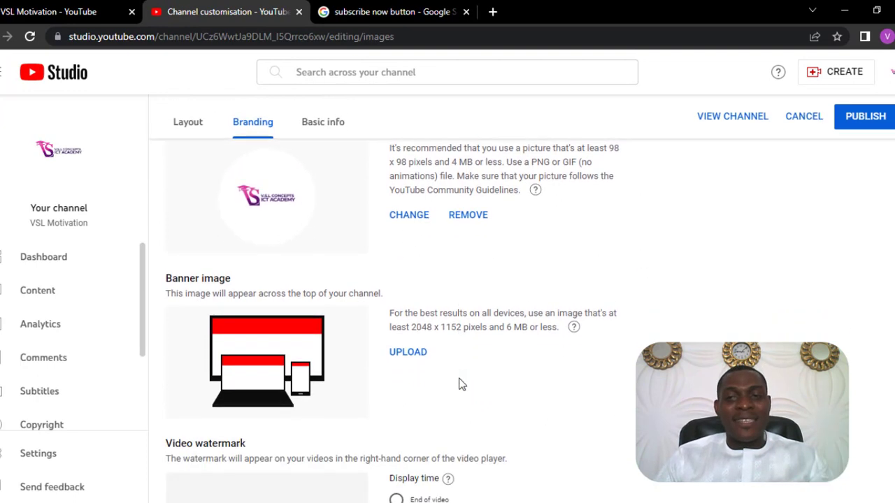
pyautogui.scroll(3, 459, 383)
pyautogui.click(329, 150)
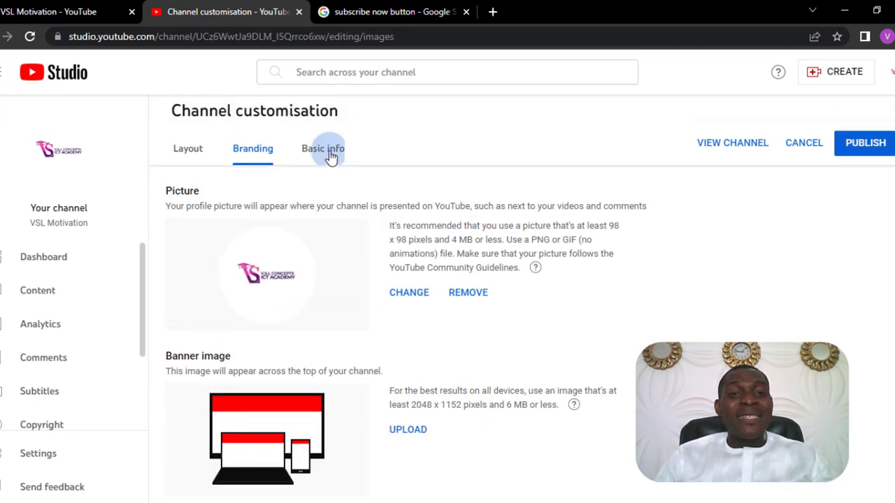
pyautogui.scroll(-2, 412, 305)
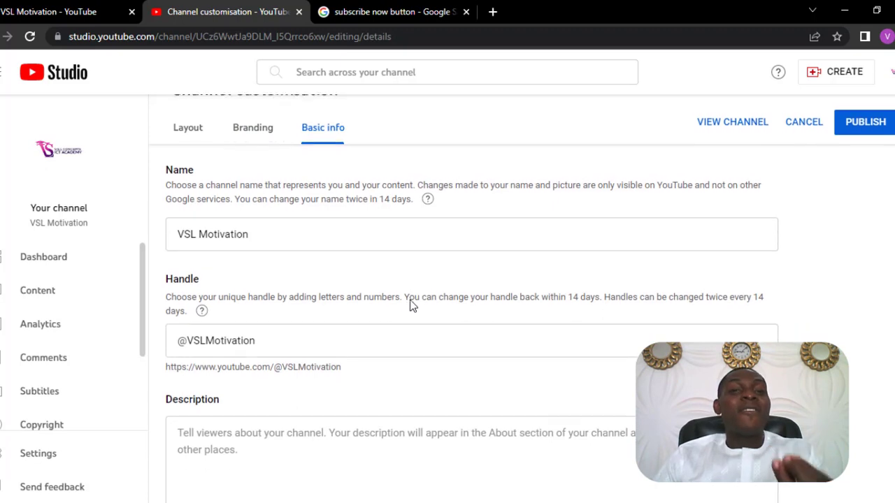
pyautogui.scroll(-2, 412, 306)
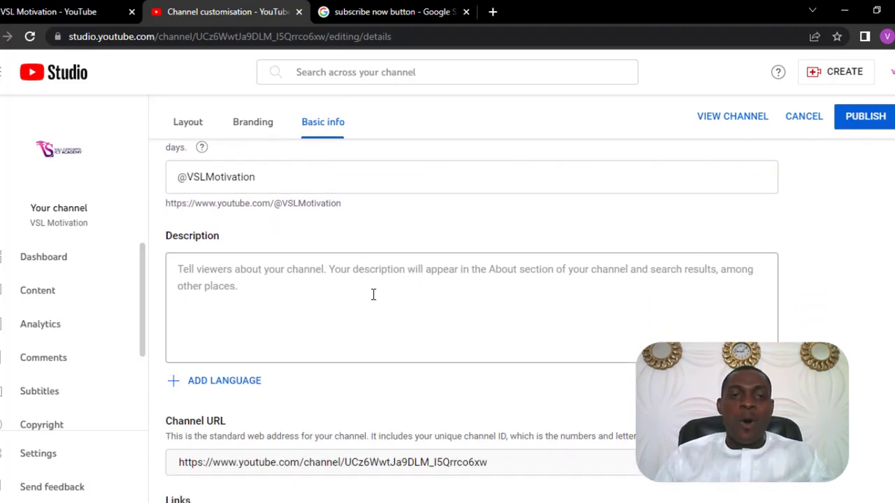
pyautogui.click(328, 294)
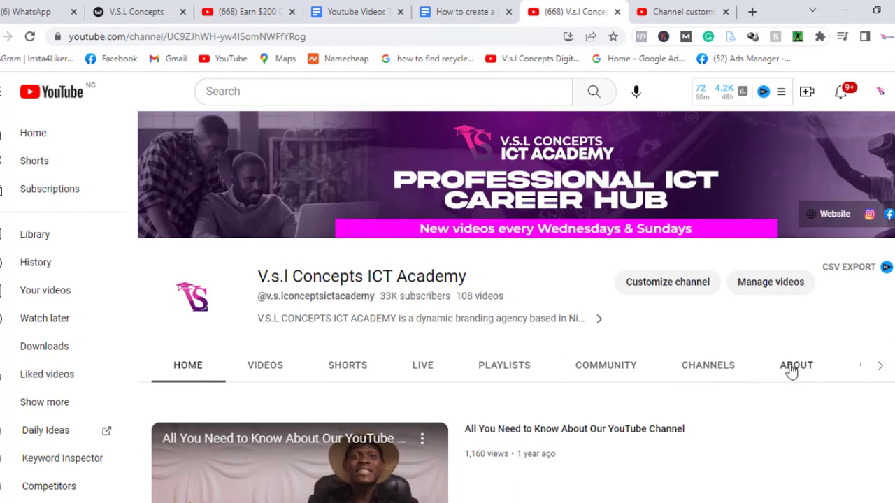
# - Copy the full About description from the ICT Academy channel and return to Studio
pyautogui.click(792, 372)
pyautogui.scroll(-4, 792, 371)
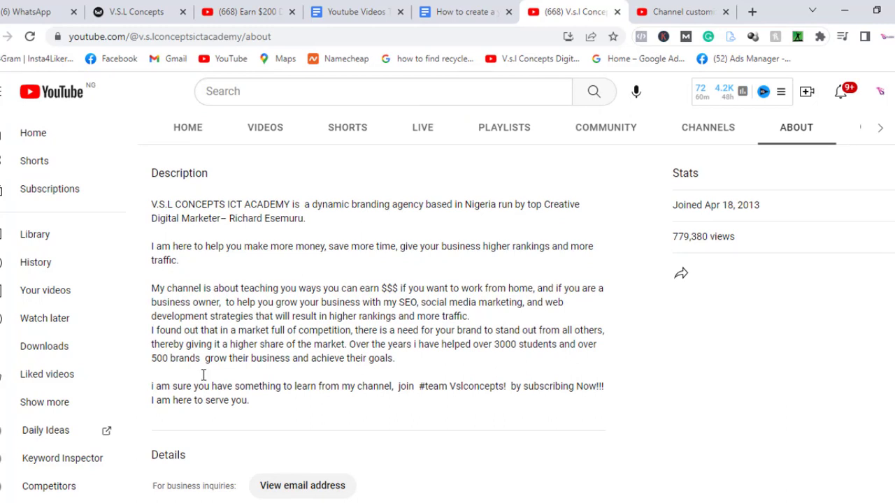
pyautogui.moveTo(249, 400); pyautogui.dragTo(152, 205)
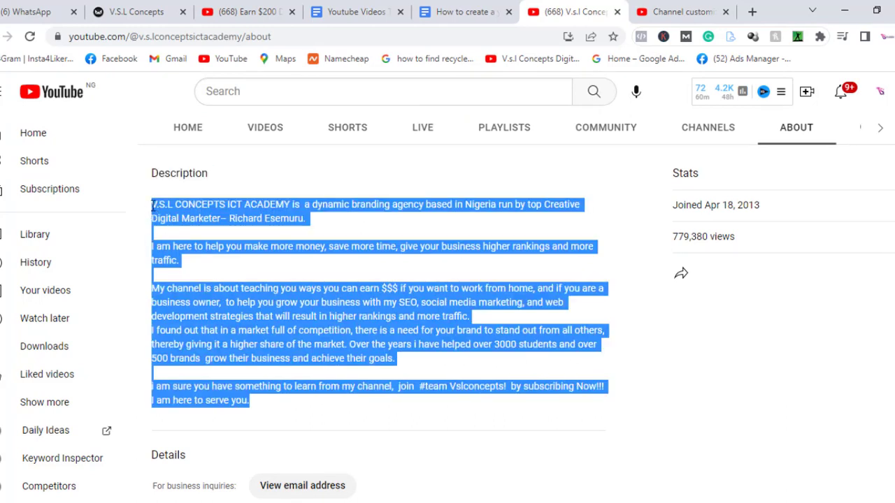
pyautogui.hotkey('ctrl', 'c')
pyautogui.hotkey('alt', 'Tab')
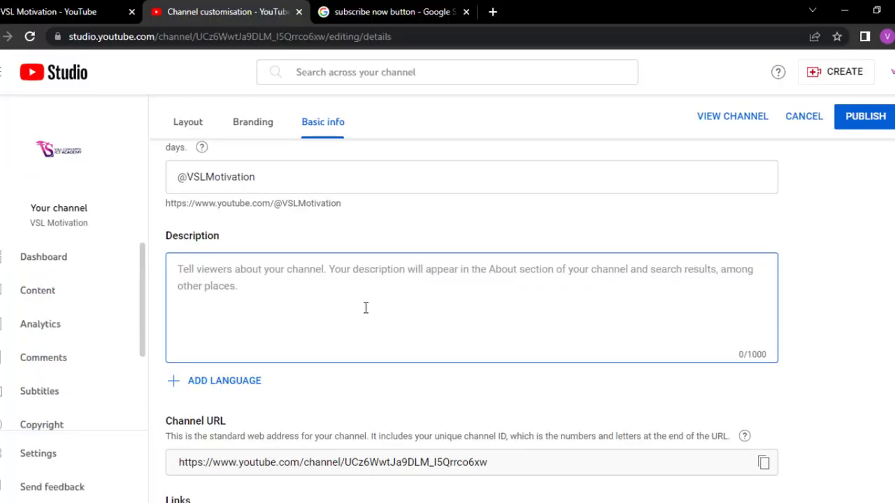
# - Paste the ICT Academy description into the Description box (915/1000 characters) and review it
pyautogui.click(365, 306)
pyautogui.hotkey('ctrl', 'v')
pyautogui.scroll(-2, 395, 313)
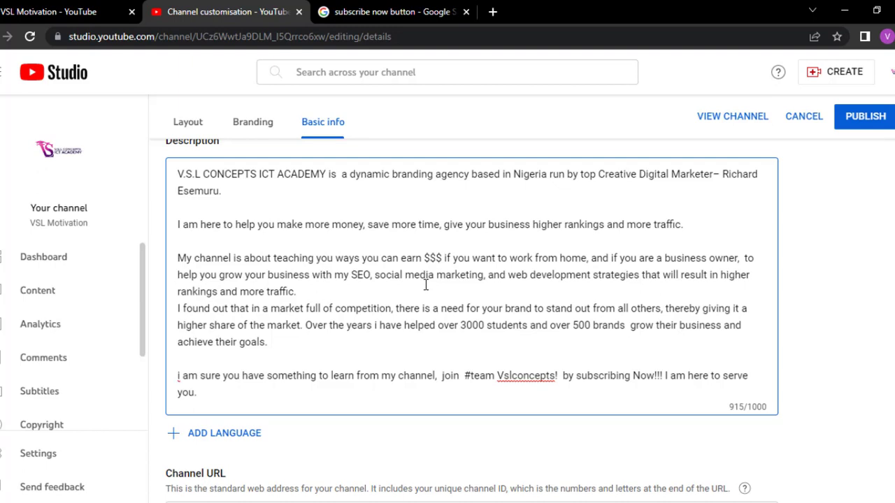
pyautogui.scroll(-2, 425, 284)
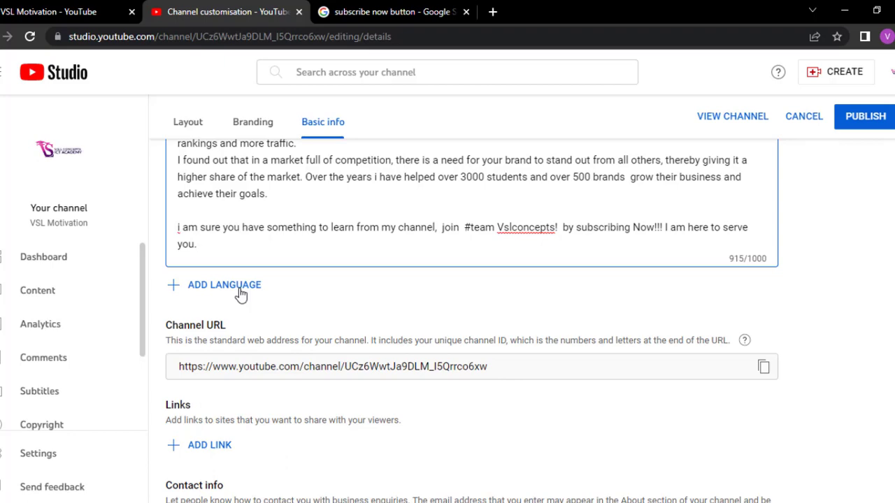
pyautogui.click(240, 292)
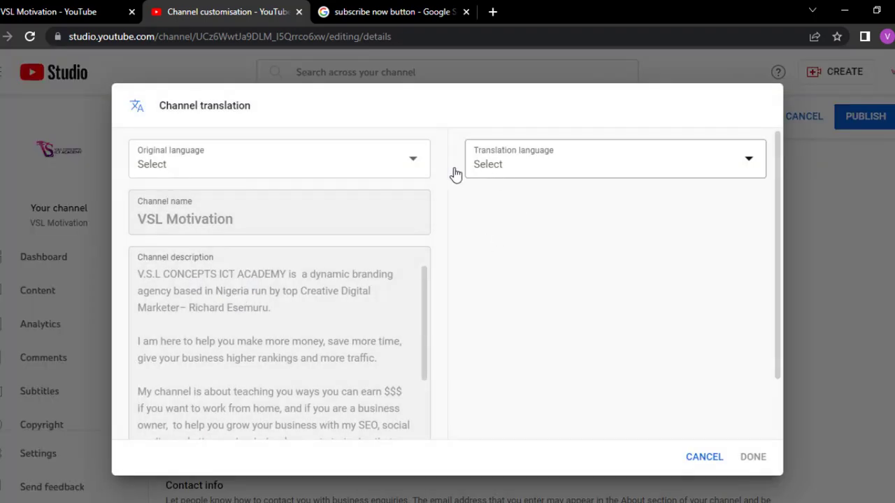
pyautogui.click(347, 172)
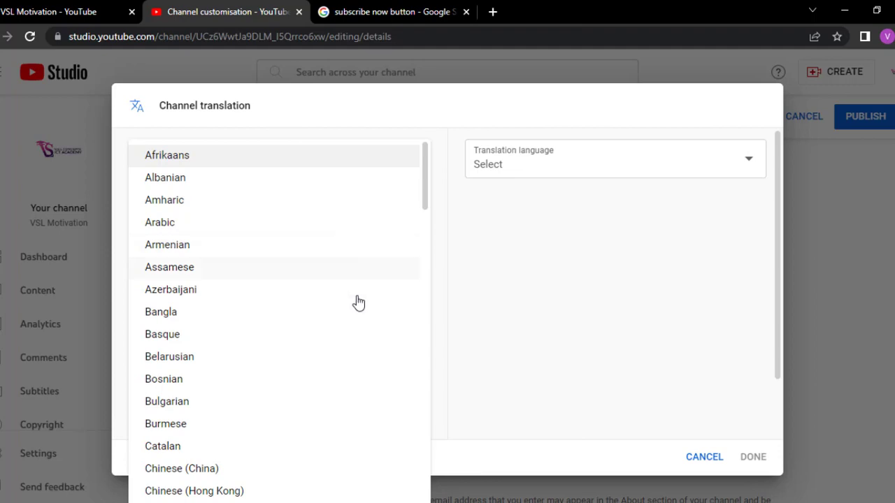
pyautogui.scroll(-4, 356, 302)
pyautogui.scroll(4, 362, 308)
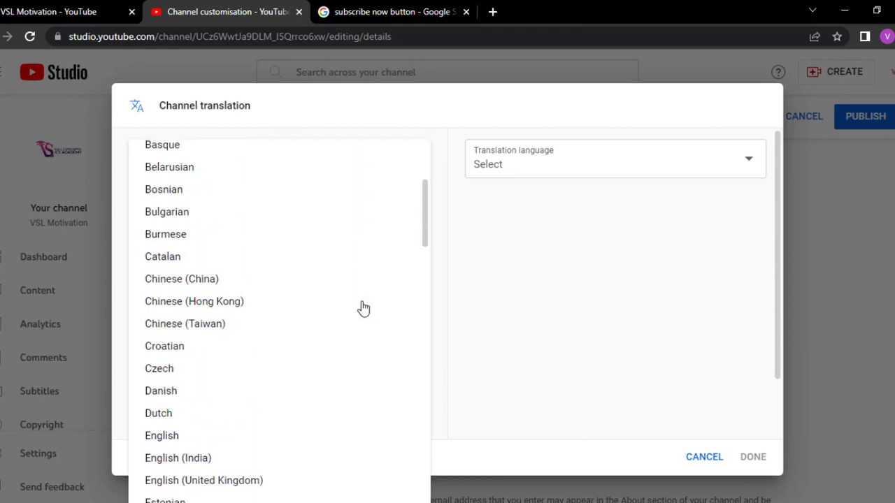
pyautogui.click(706, 458)
pyautogui.scroll(-1, 699, 424)
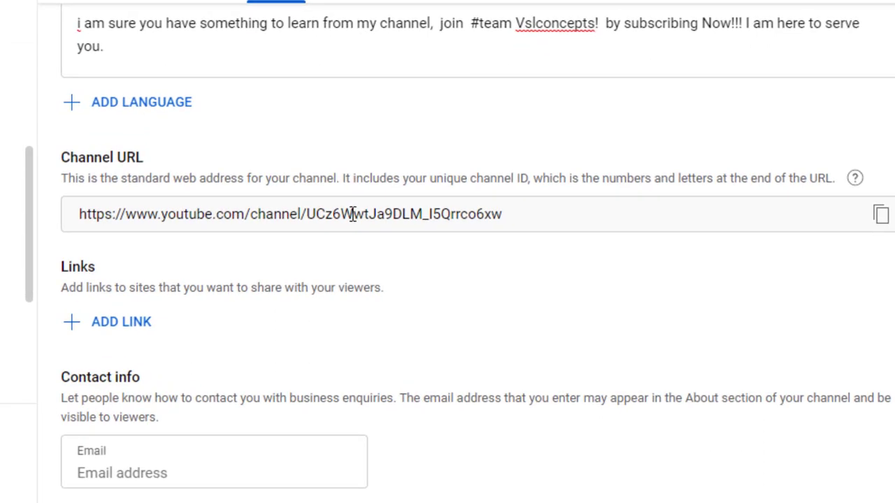
# - Copy the channel's standard web address from the Channel URL field
pyautogui.click(353, 214)
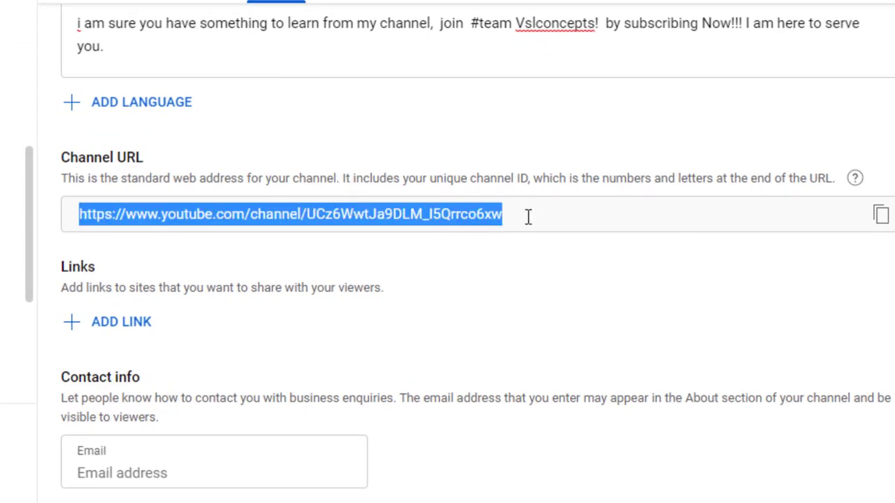
pyautogui.click(880, 228)
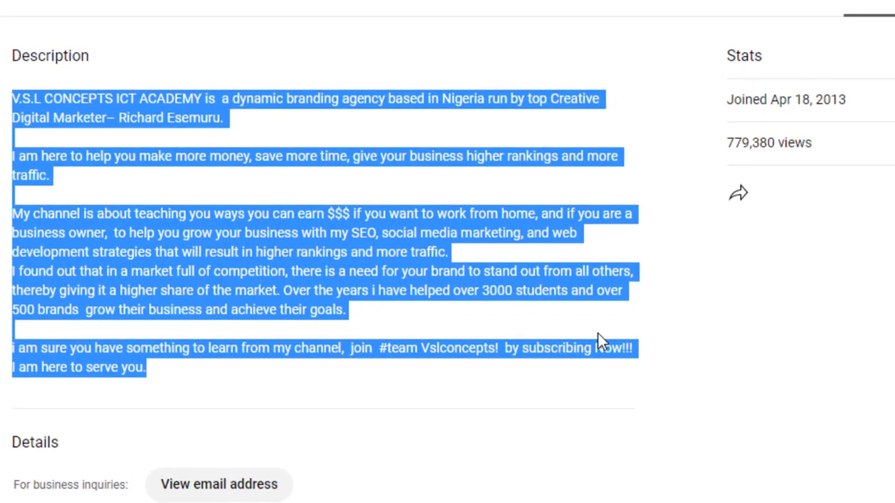
pyautogui.scroll(5, 598, 335)
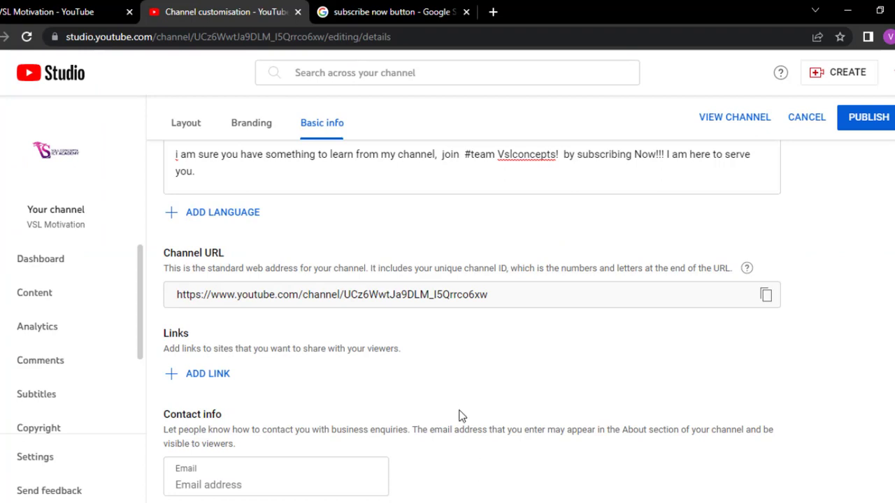
# - Add a channel link titled 'Our Website' with the URL vslconcepts.com
pyautogui.click(223, 375)
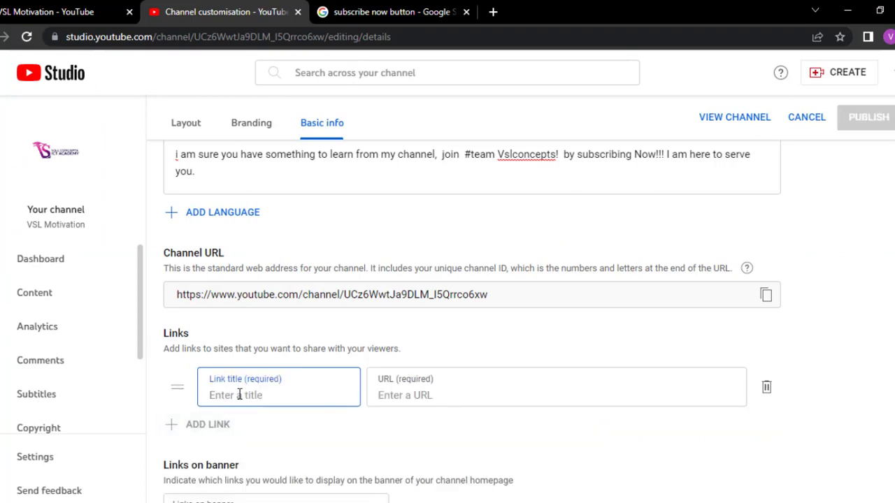
pyautogui.write('Our Website')
pyautogui.click(398, 397)
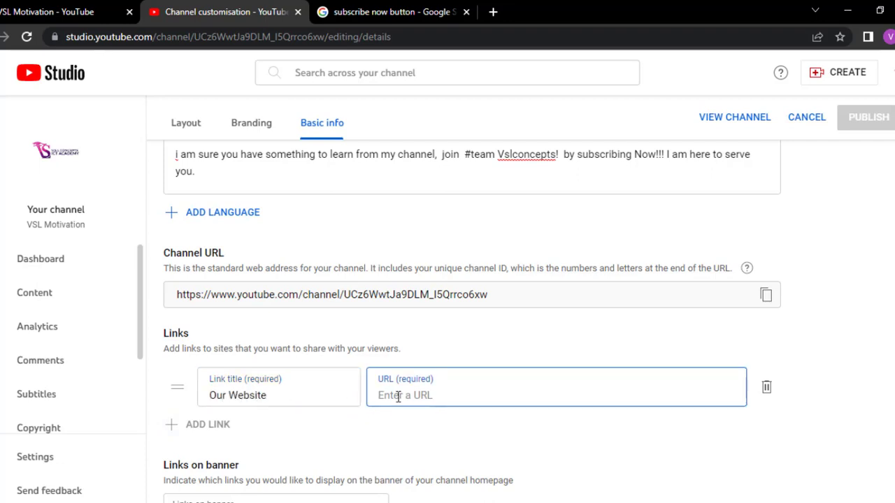
pyautogui.write('vslconcepts.com')
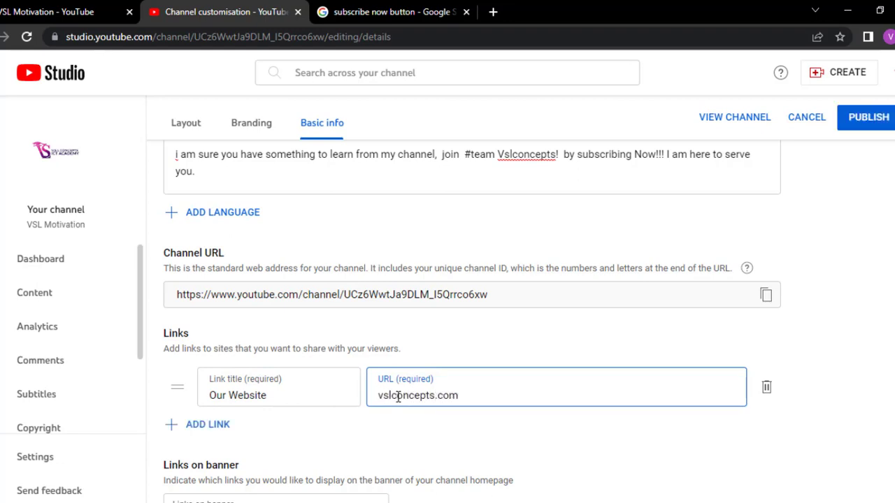
pyautogui.scroll(-1, 502, 422)
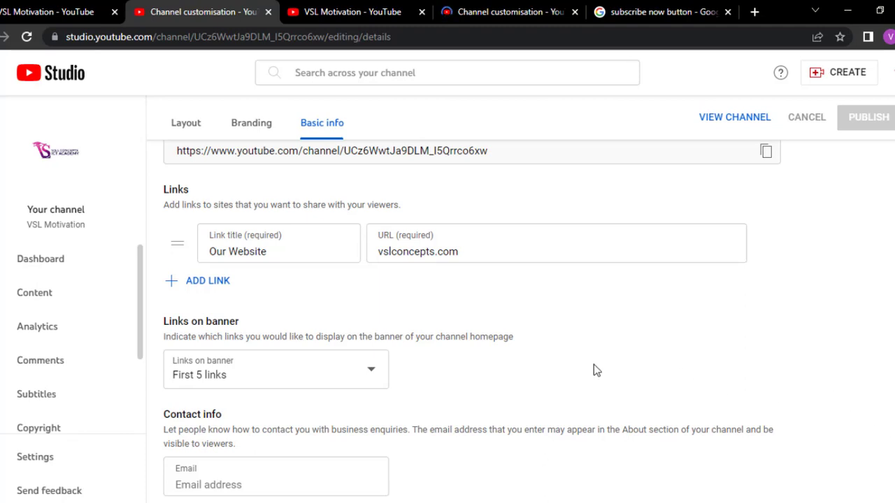
# - Enter the business contact e-mail address in the Contact info Email field
pyautogui.click(298, 481)
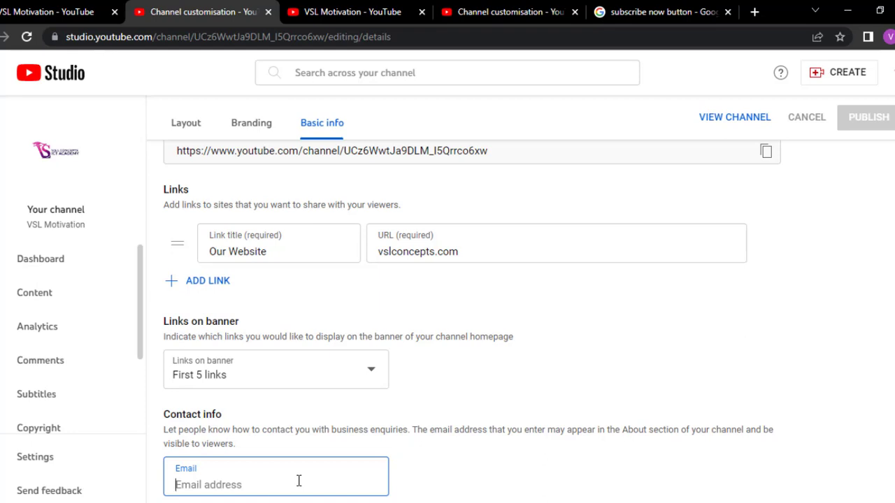
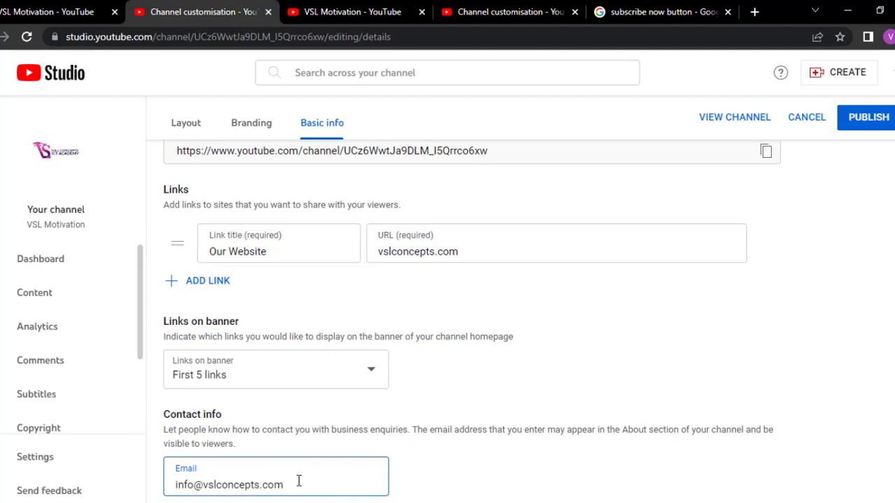
pyautogui.scroll(2, 299, 481)
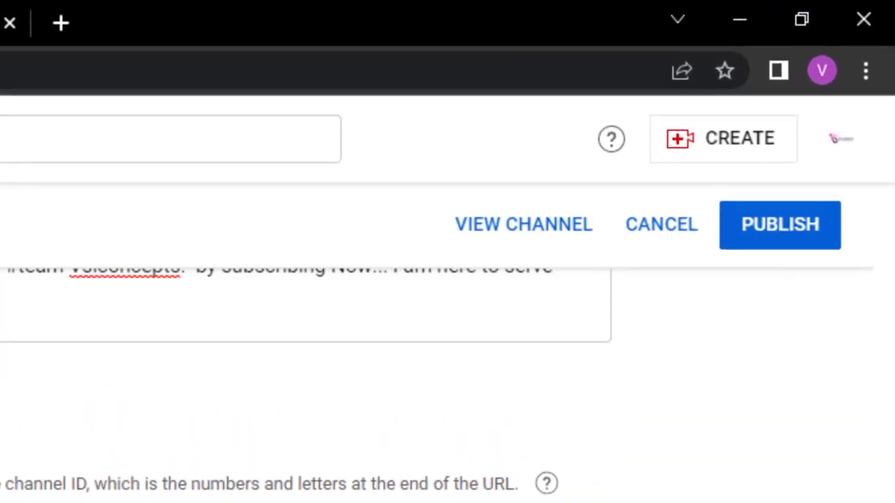
# - Publish the basic info changes, including the description, Our Website link and contact e-mail
pyautogui.scroll(2, 306, 363)
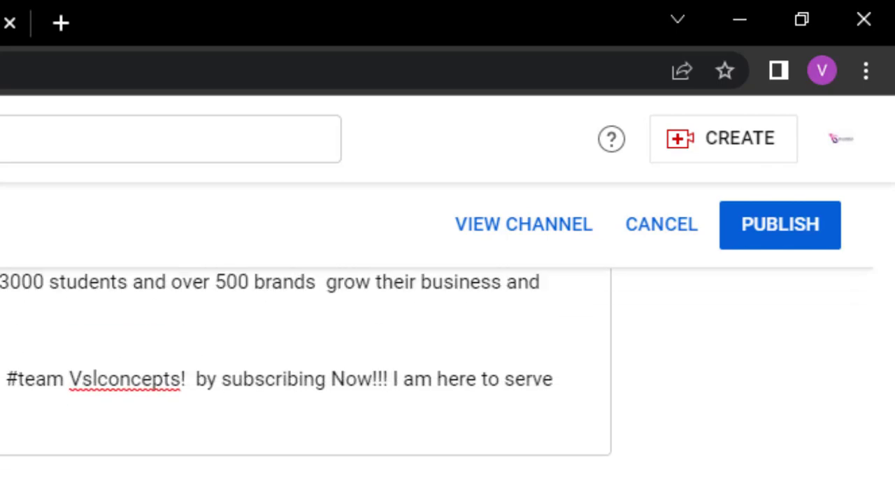
pyautogui.click(783, 238)
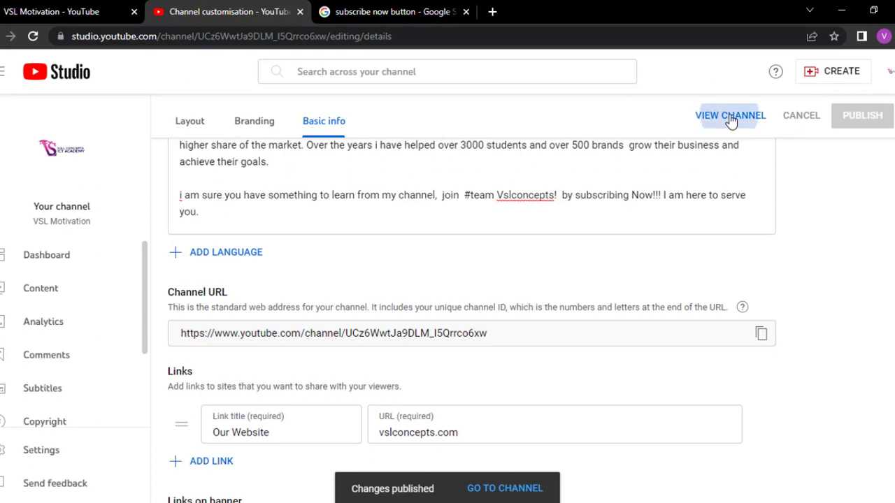
# - Check the published description on the live channel's About page, then close that tab
pyautogui.click(731, 117)
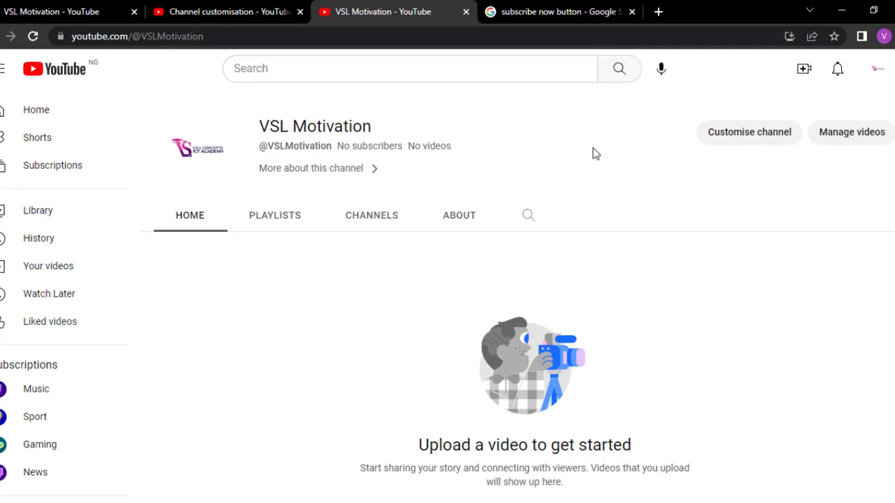
pyautogui.click(452, 216)
pyautogui.scroll(-2, 485, 275)
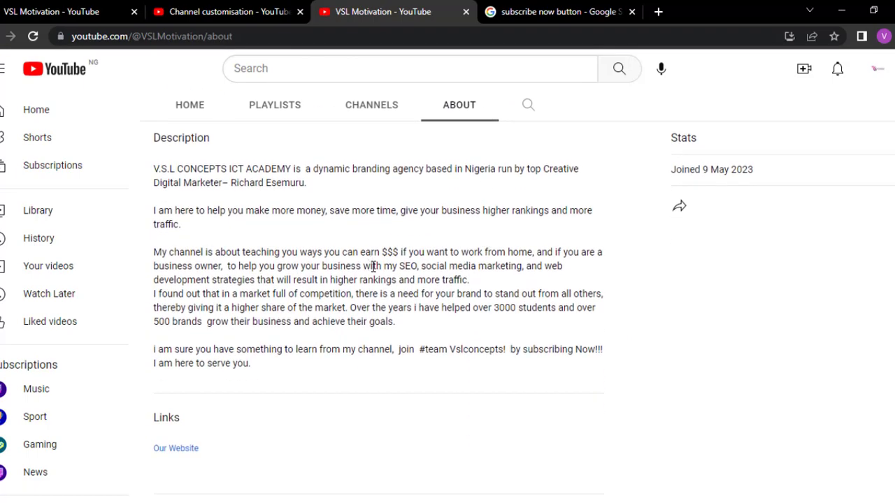
pyautogui.hotkey('ctrl', 'w')
pyautogui.hotkey('ctrl', 'w')
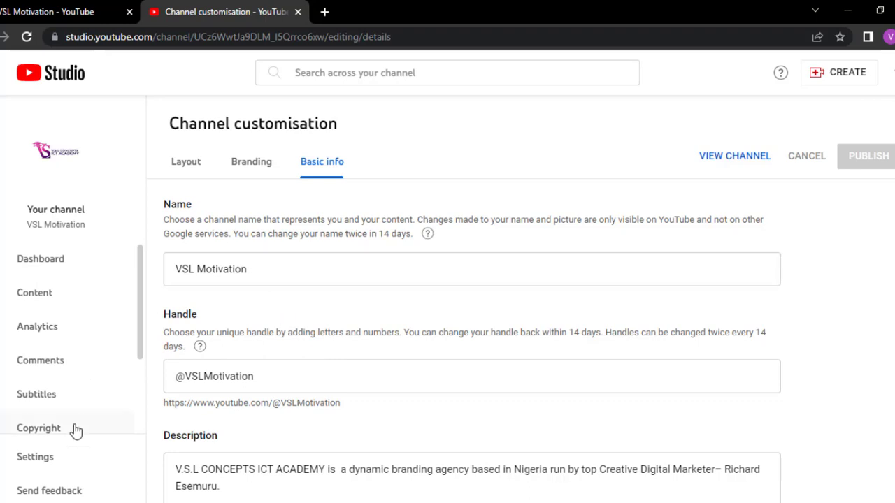
# - Open the Channel section of Settings and place the cursor in the empty Keywords field
pyautogui.scroll(-3, 70, 423)
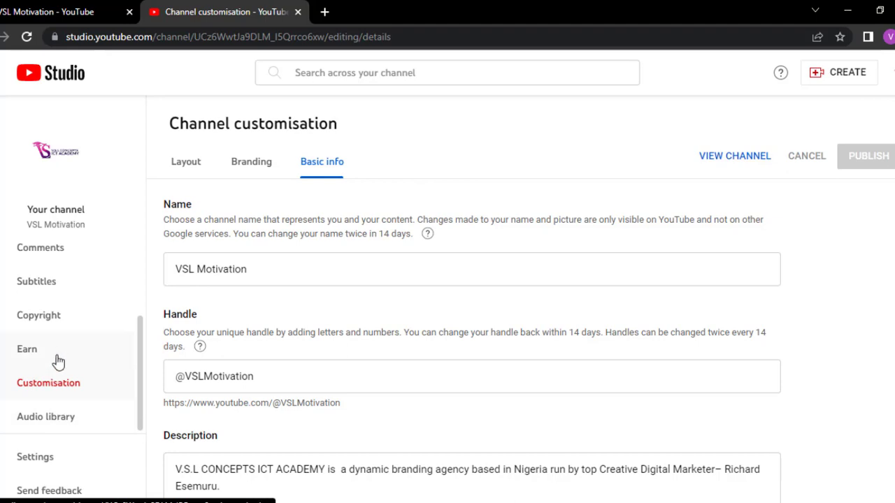
pyautogui.click(35, 457)
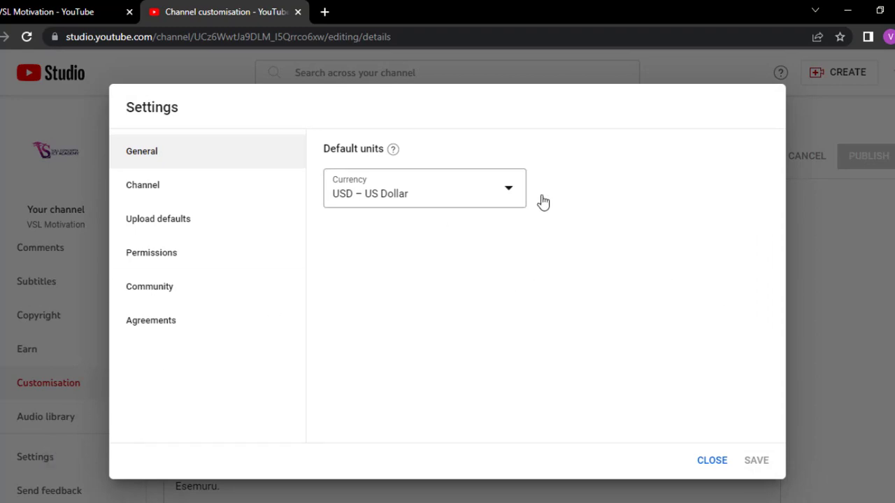
pyautogui.click(155, 194)
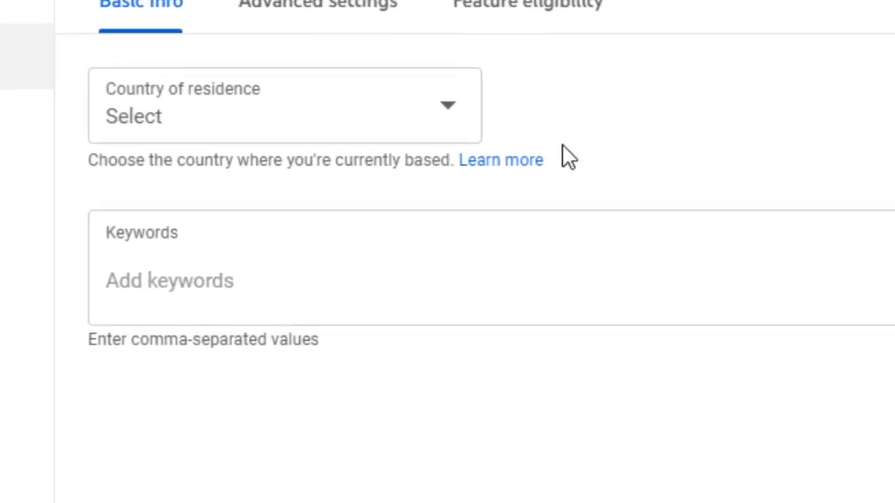
pyautogui.click(225, 276)
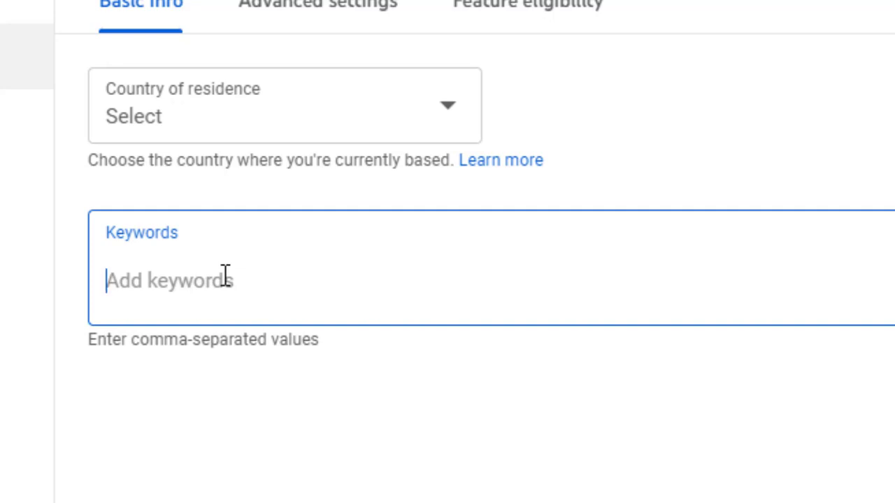
# - Add 'motivation' as a channel keyword, save the settings, and return to Channel customisation
pyautogui.write('motivatio')
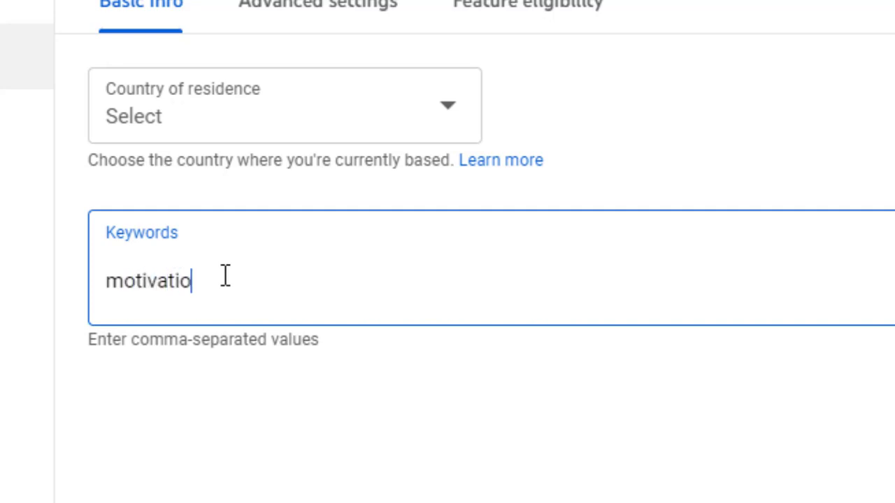
pyautogui.write('n,')
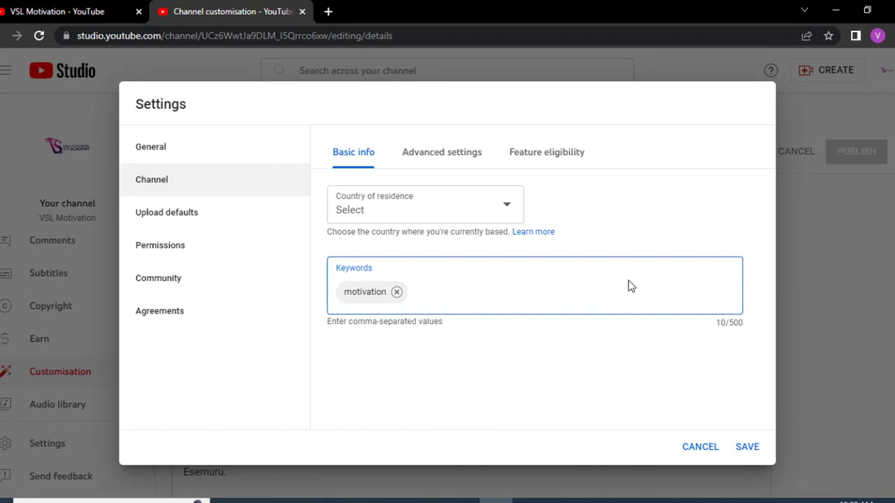
pyautogui.click(173, 190)
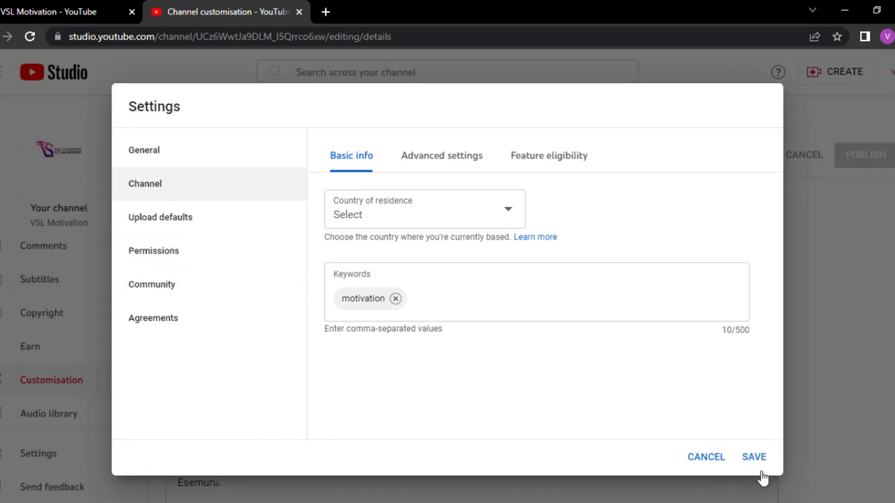
pyautogui.click(755, 458)
pyautogui.click(49, 381)
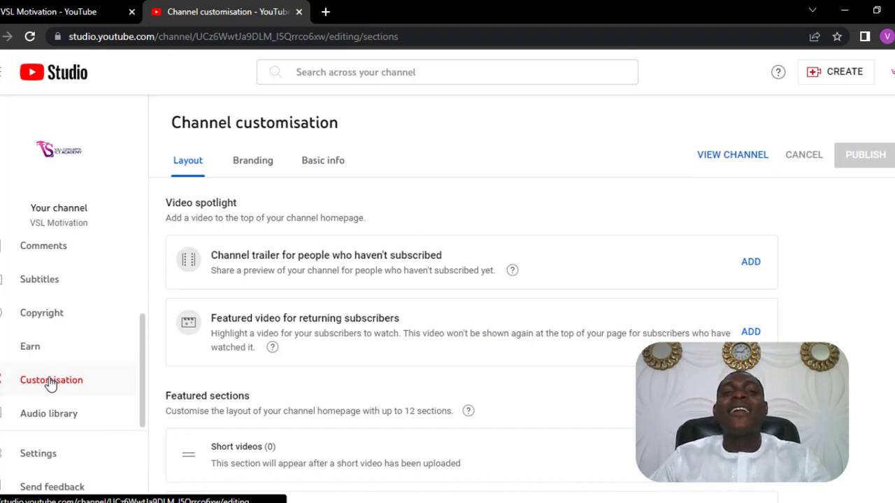
# - Switch to the Channel dashboard and review its 0 subscribers, 0 views and 0.0 watch hours
pyautogui.scroll(3, 65, 304)
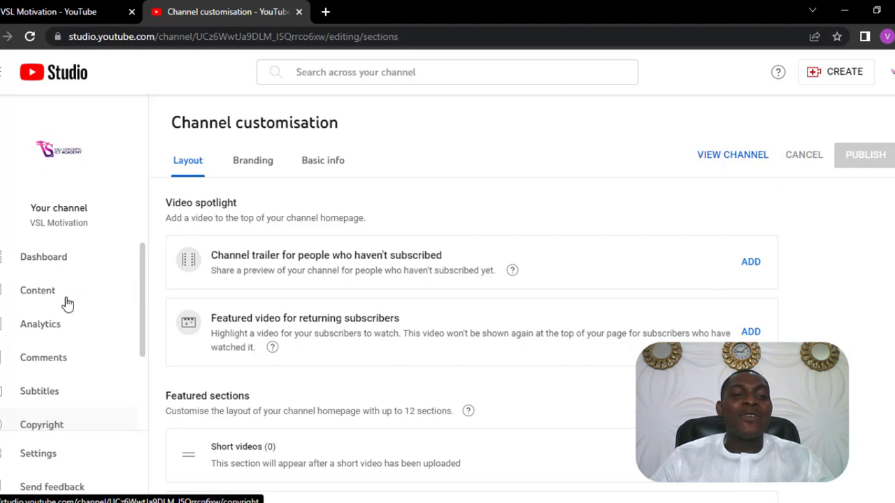
pyautogui.click(48, 262)
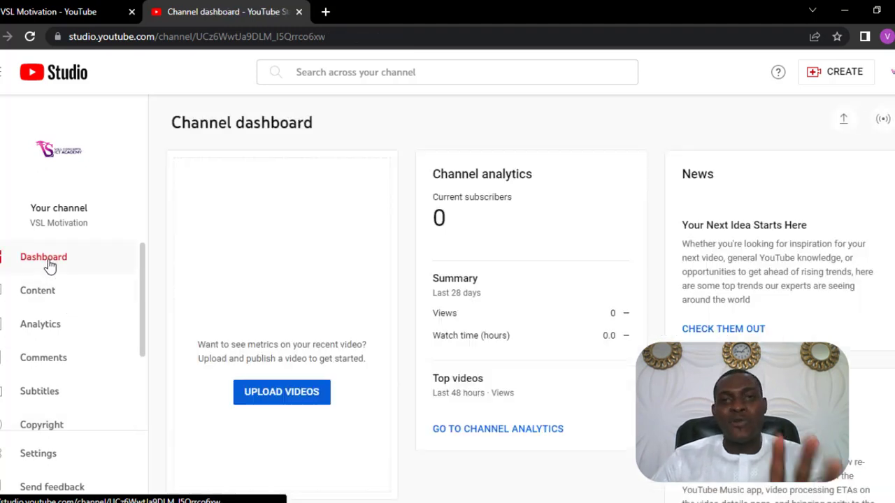
pyautogui.scroll(-1, 450, 332)
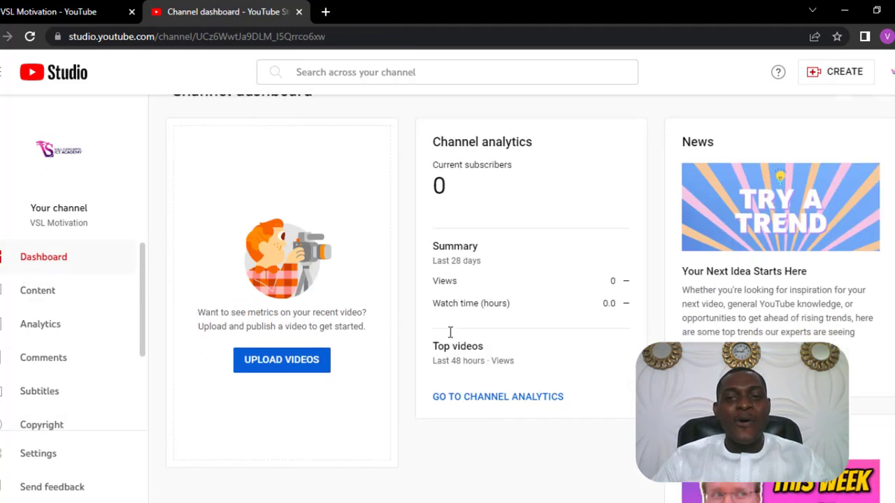
pyautogui.scroll(-1, 450, 332)
pyautogui.scroll(2, 449, 331)
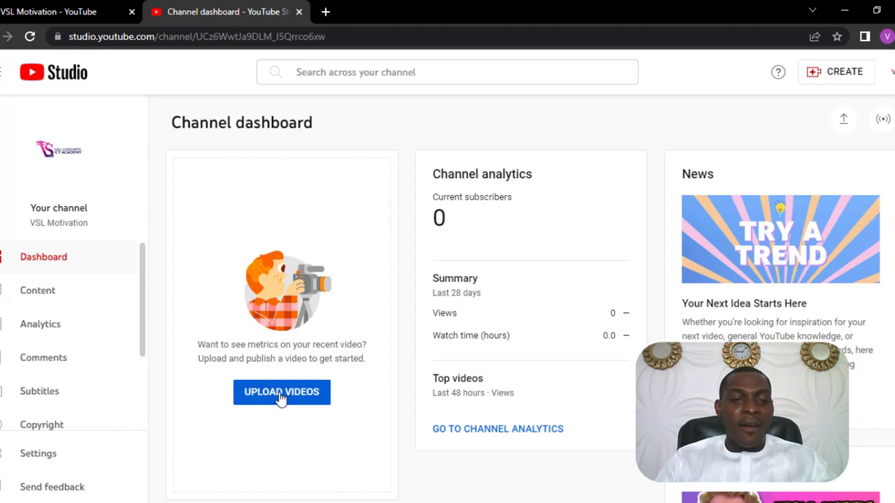
# - Upload a new video, choosing the Desktop file 'Never Give Up Video'
pyautogui.click(830, 78)
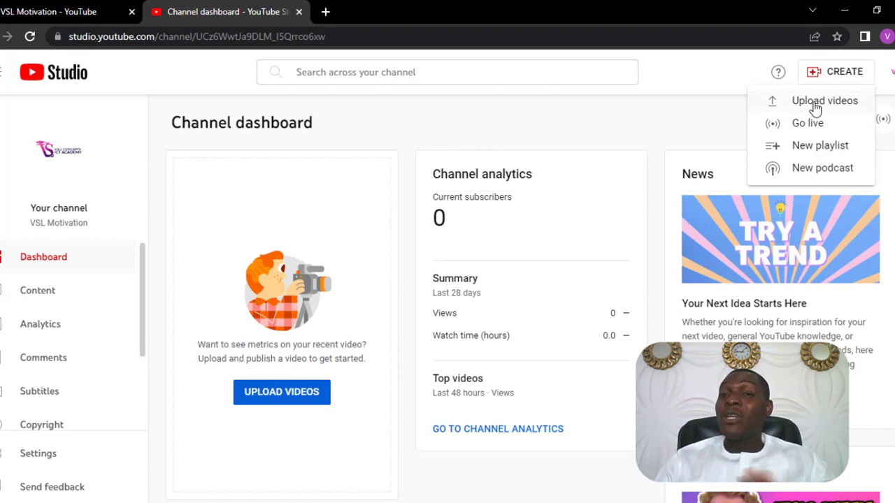
pyautogui.click(816, 106)
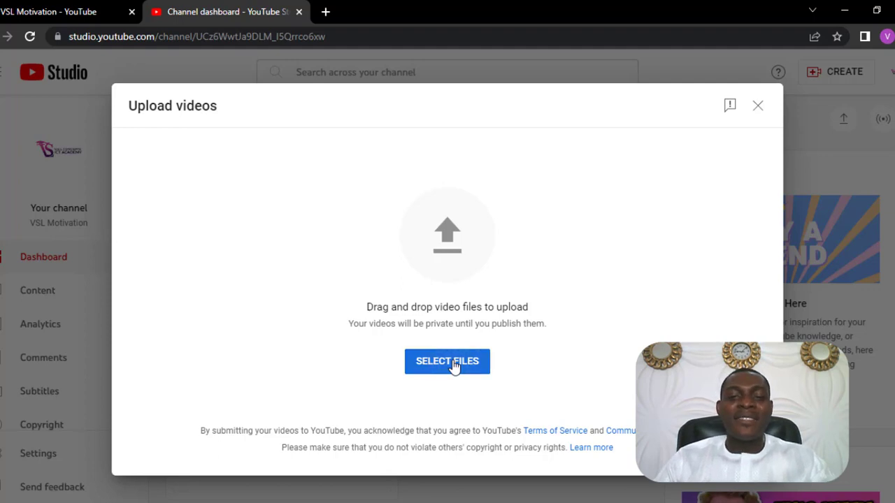
pyautogui.click(455, 366)
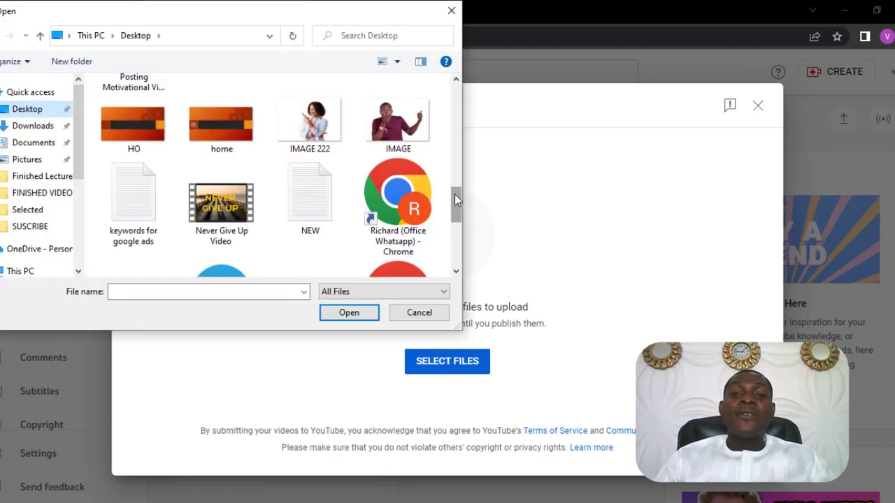
pyautogui.doubleClick(221, 209)
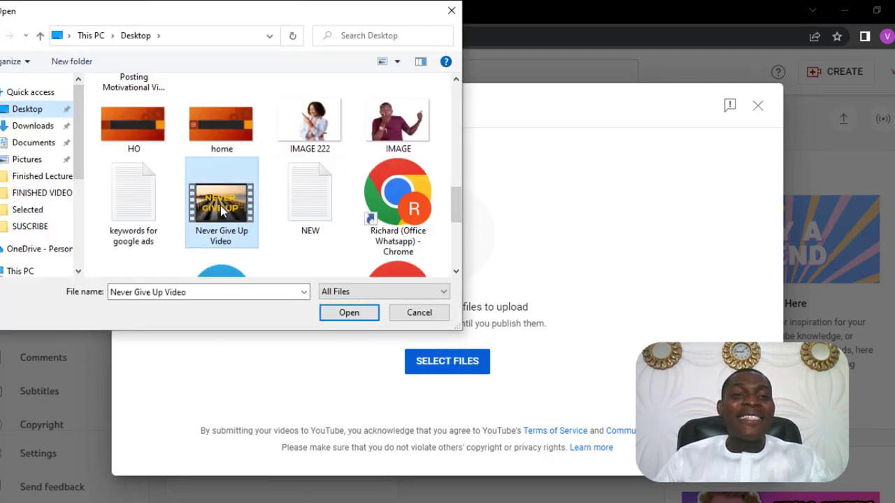
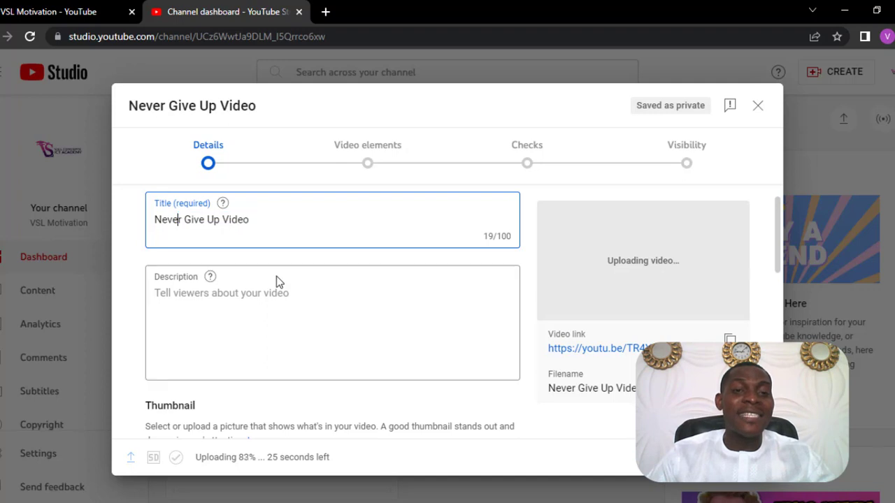
# - Leave the Description box waiting and switch to a new ChatGPT chat in another tab
pyautogui.scroll(-2, 276, 282)
pyautogui.click(263, 256)
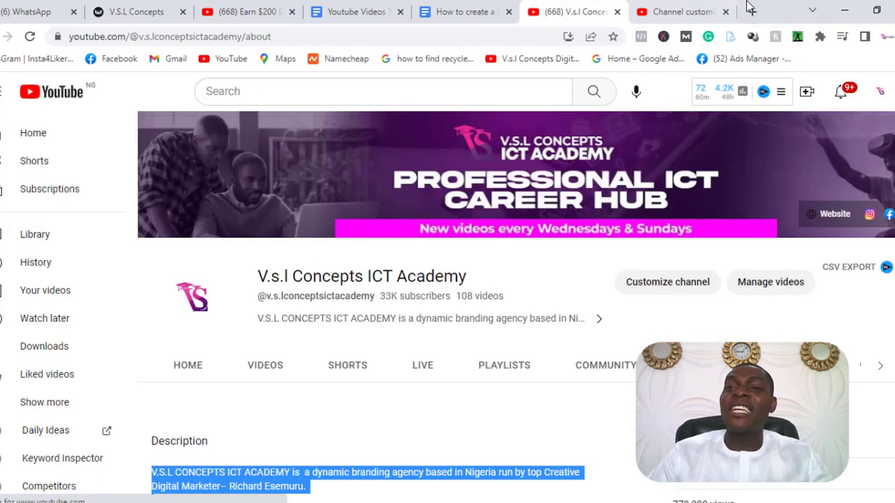
pyautogui.click(752, 12)
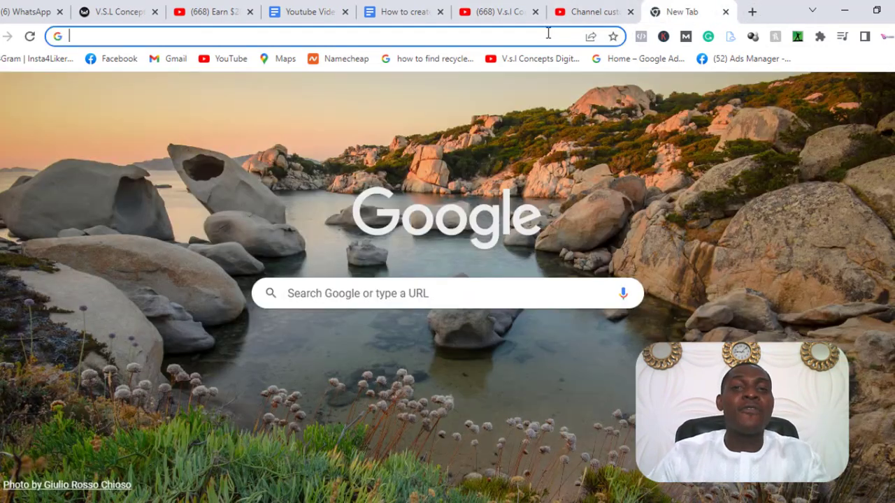
pyautogui.click(548, 33)
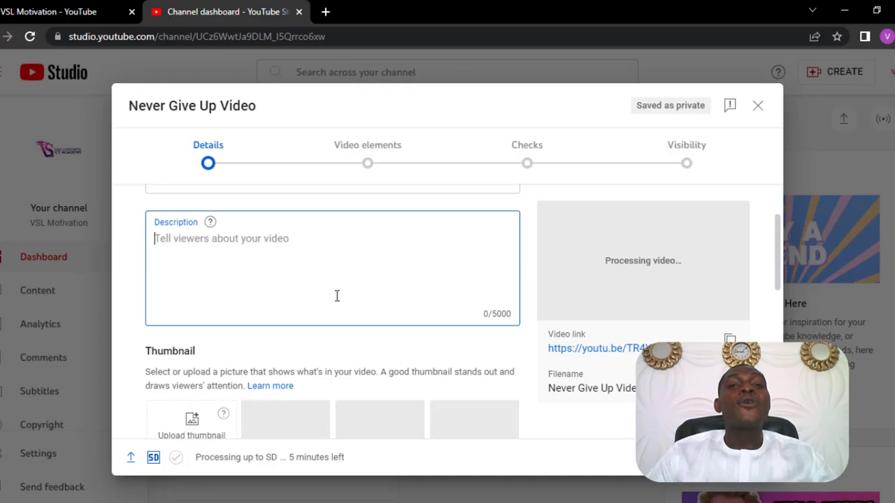
pyautogui.scroll(2, 336, 296)
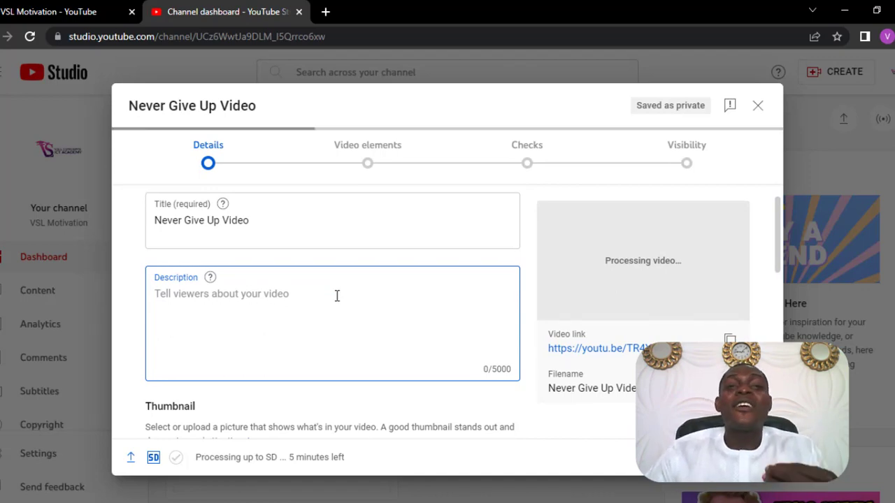
pyautogui.click(475, 500)
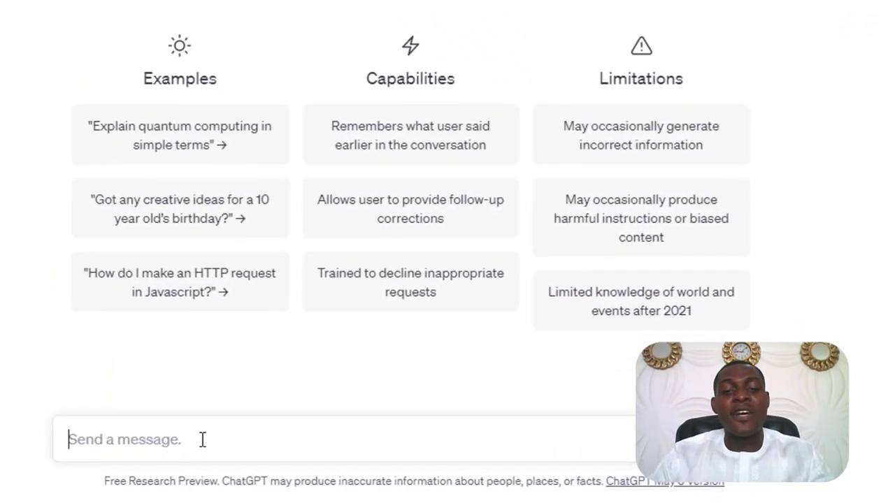
# - Ask ChatGPT for a YouTube description for "Never Give Up", fixing typos, and copy the reply
pyautogui.write('write a youtbe video decription for "never Give Up"')
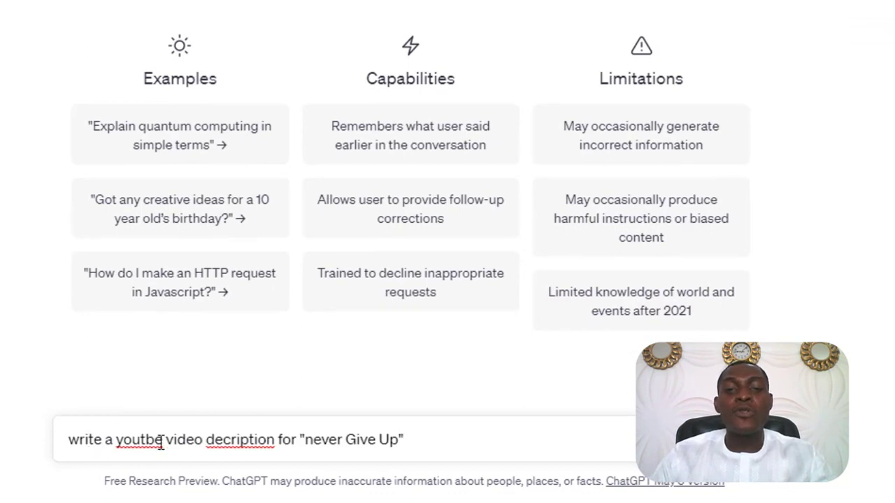
pyautogui.rightClick(244, 444)
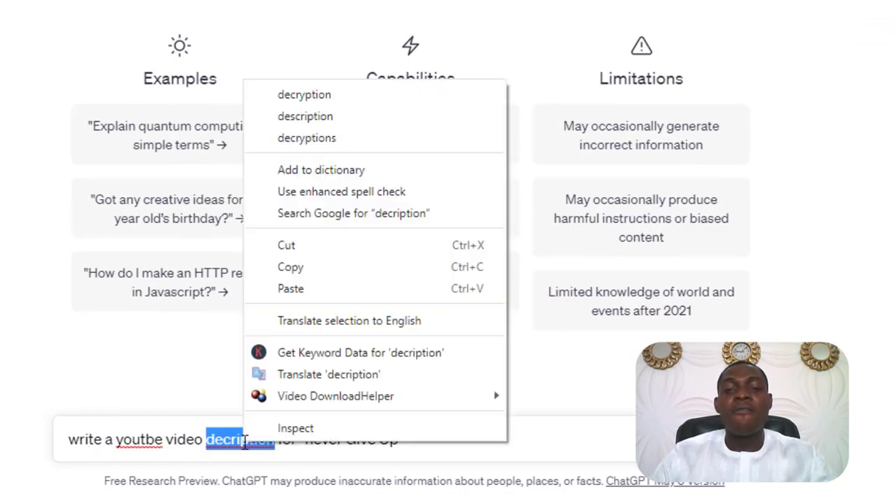
pyautogui.click(329, 115)
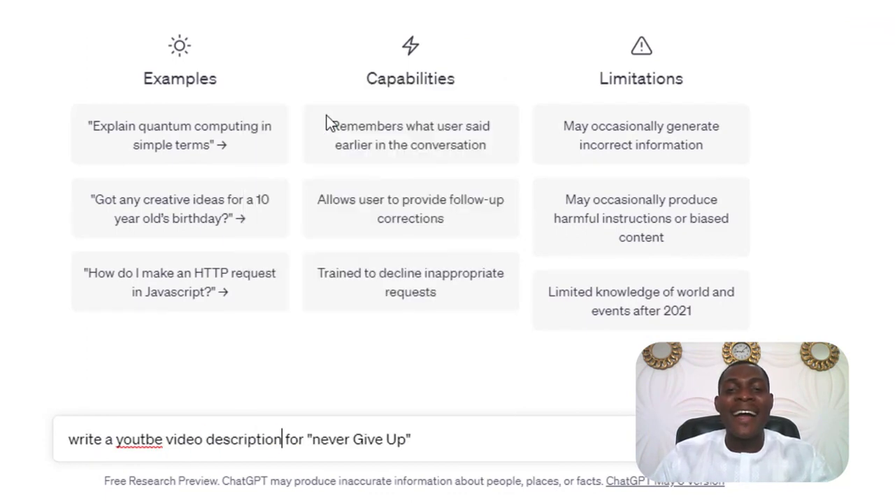
pyautogui.rightClick(139, 439)
pyautogui.click(210, 96)
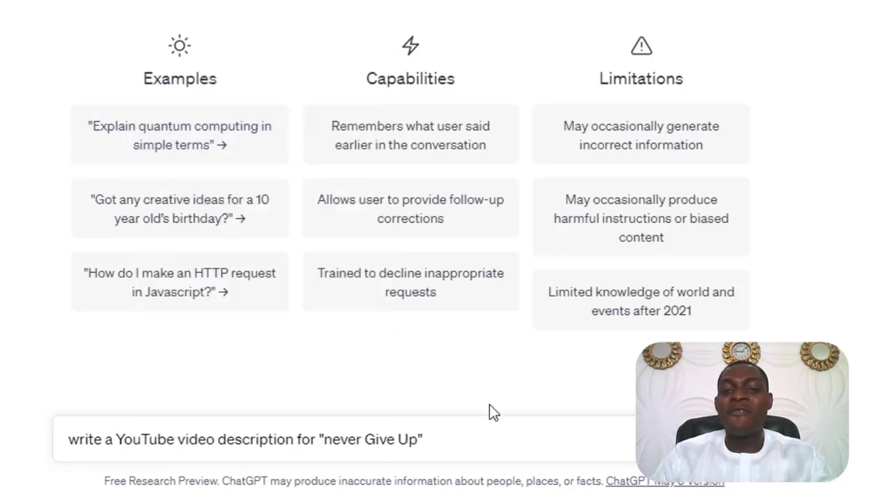
pyautogui.press('Return')
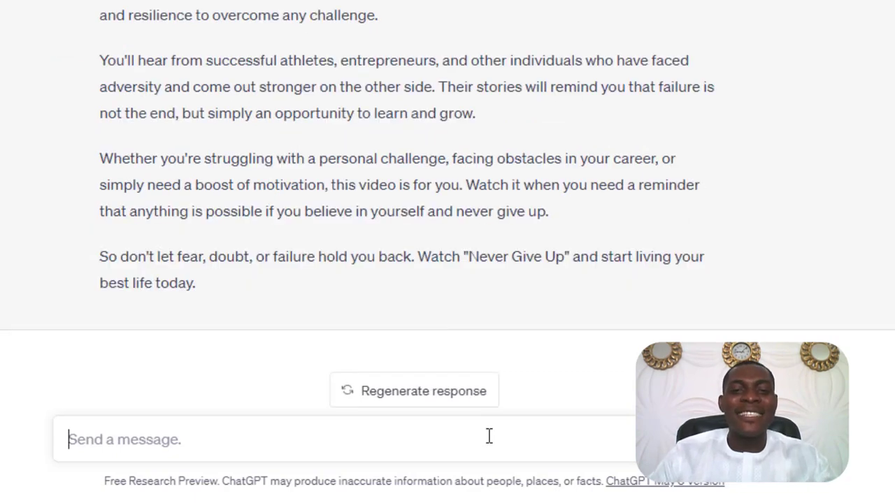
pyautogui.moveTo(202, 296); pyautogui.dragTo(99, 133)
pyautogui.hotkey('ctrl', 'c')
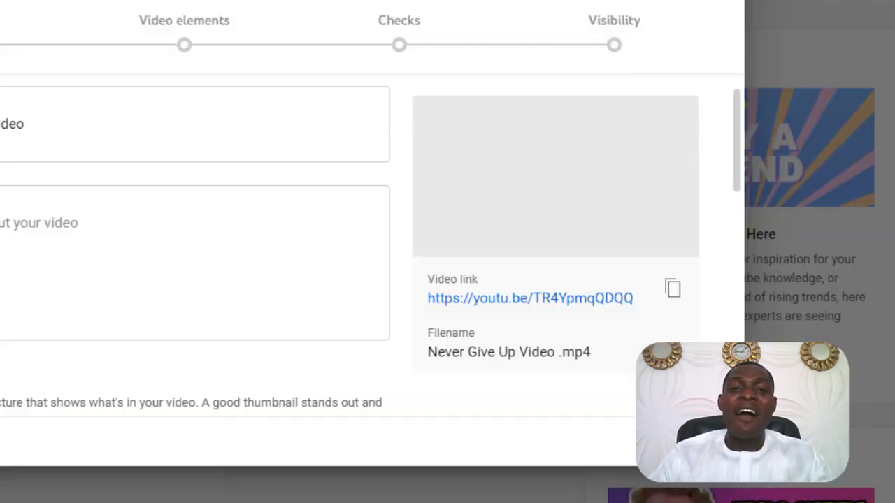
# - Paste the ChatGPT-written text into the Description box and scroll to review the details page
pyautogui.click(190, 285)
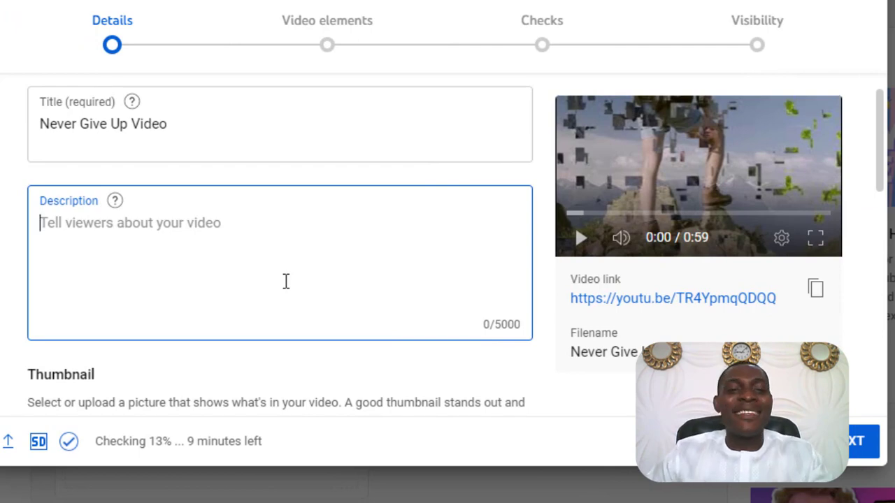
pyautogui.hotkey('ctrl', 'v')
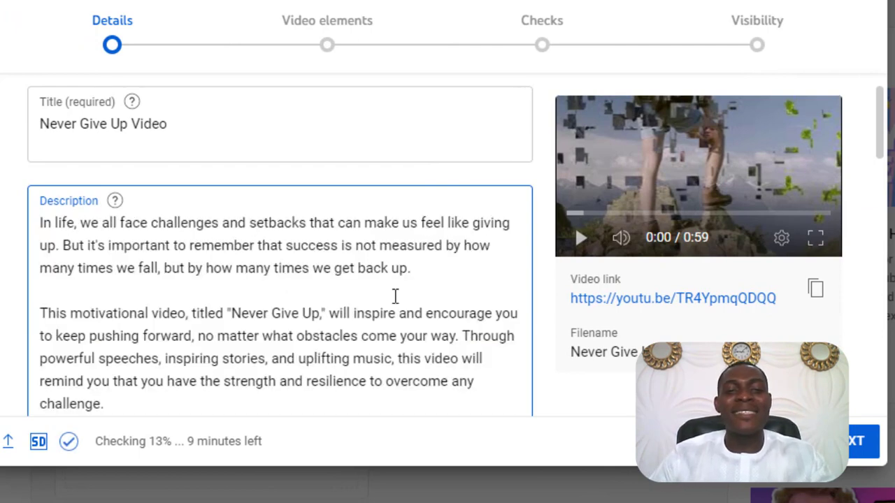
pyautogui.scroll(-2, 395, 297)
pyautogui.scroll(1, 395, 296)
pyautogui.scroll(-1, 395, 296)
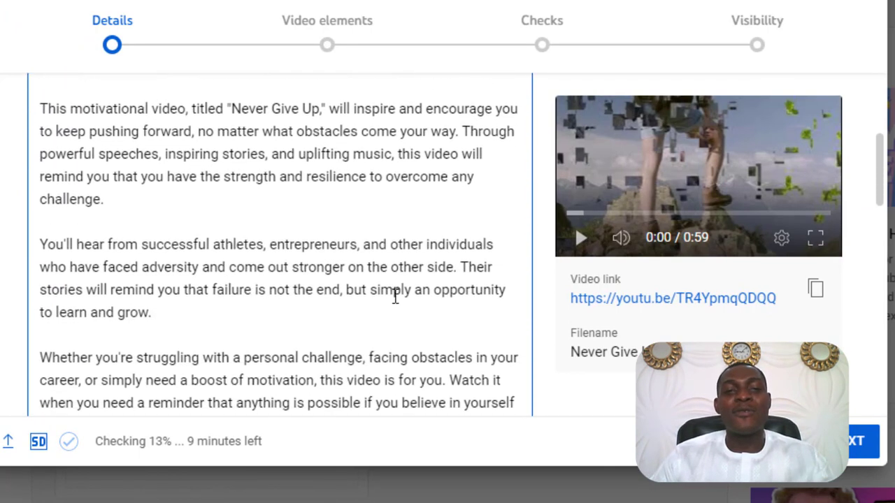
pyautogui.scroll(1, 394, 296)
pyautogui.scroll(-2, 321, 278)
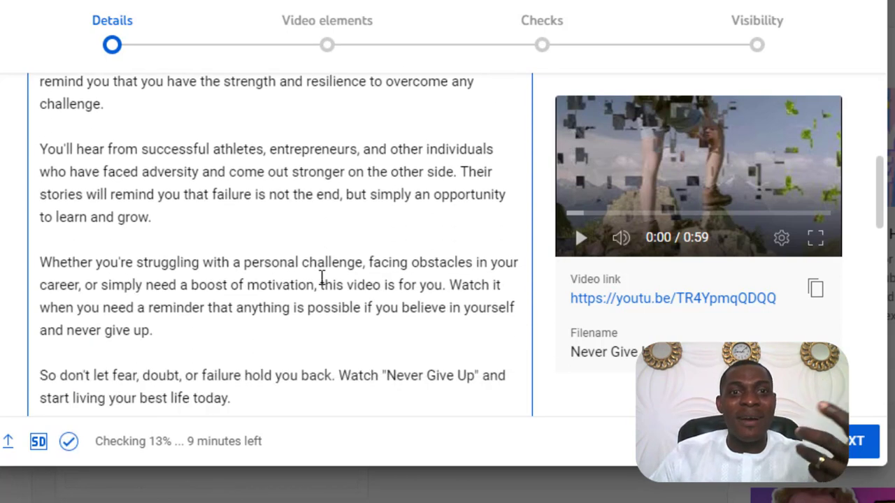
pyautogui.scroll(-5, 321, 278)
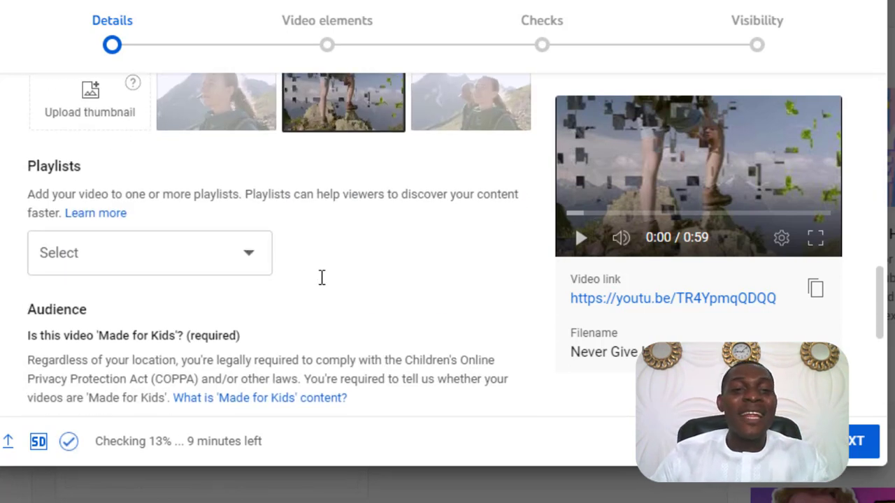
pyautogui.scroll(2, 322, 277)
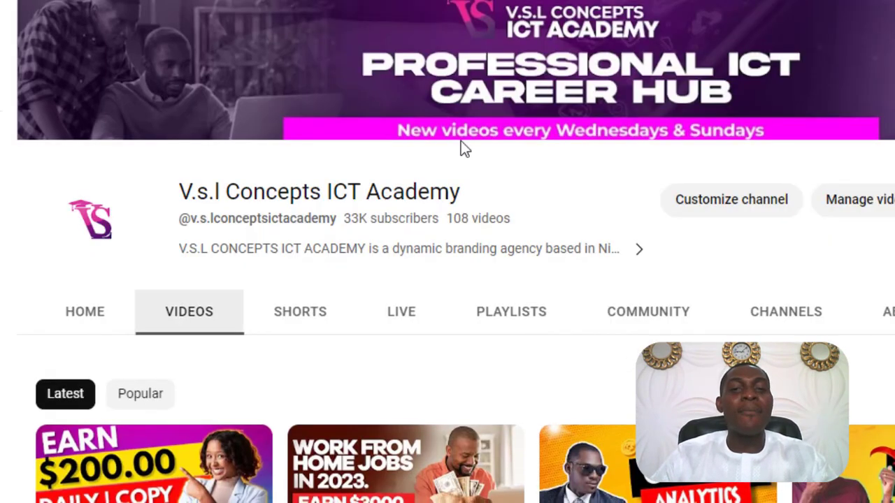
# - Open postermywall.com in a new browser tab
pyautogui.scroll(-4, 460, 140)
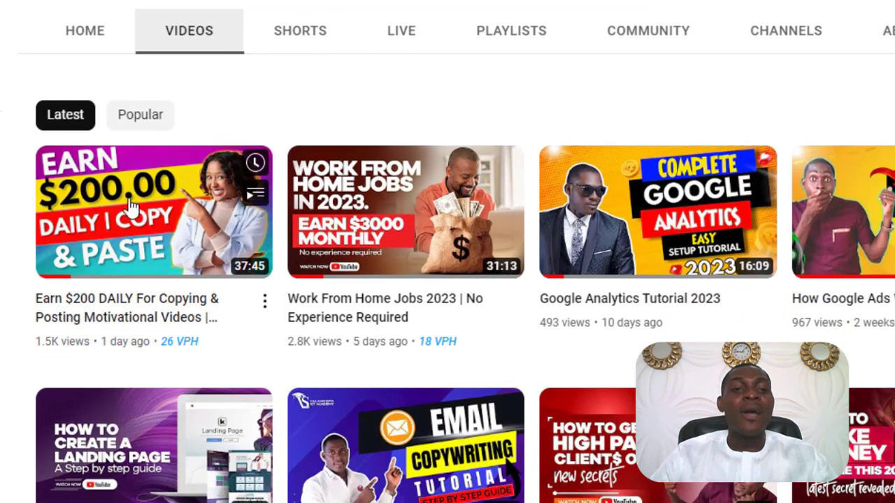
pyautogui.moveTo(143, 204)
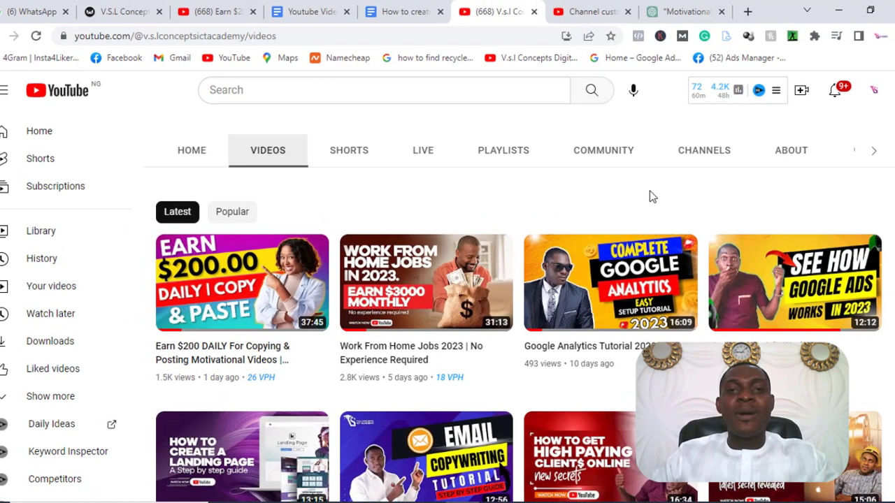
pyautogui.click(747, 11)
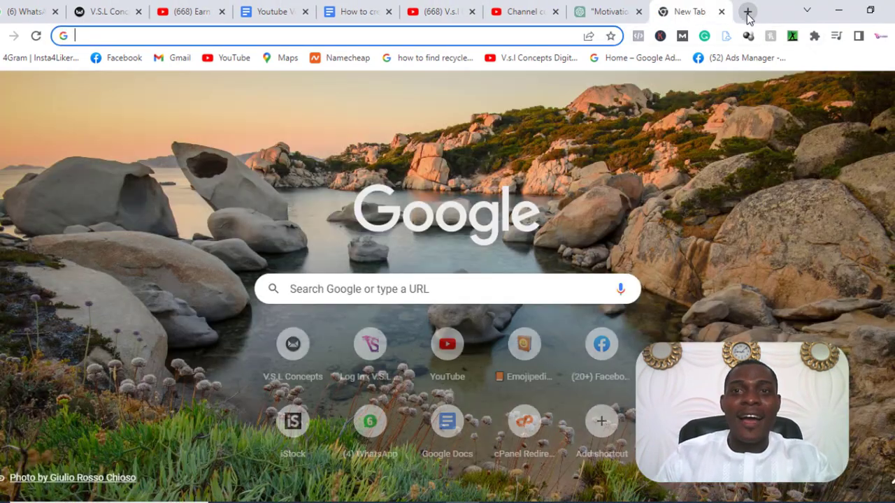
pyautogui.click(542, 36)
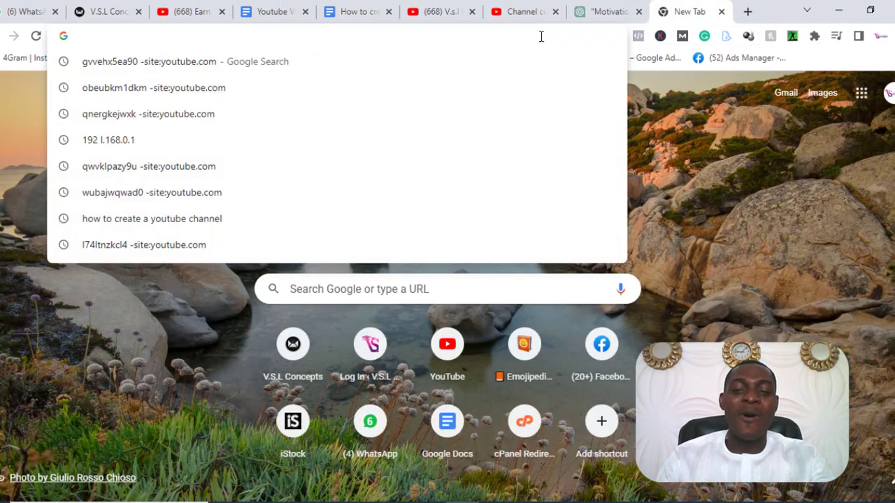
pyautogui.write('postermywall.com')
pyautogui.press('Return')
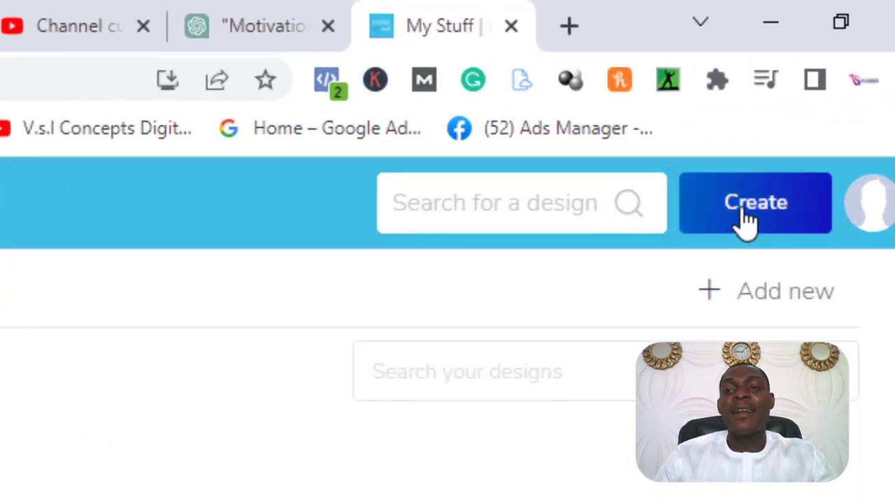
# - Search PosterMyWall design templates for "motivation"
pyautogui.click(766, 215)
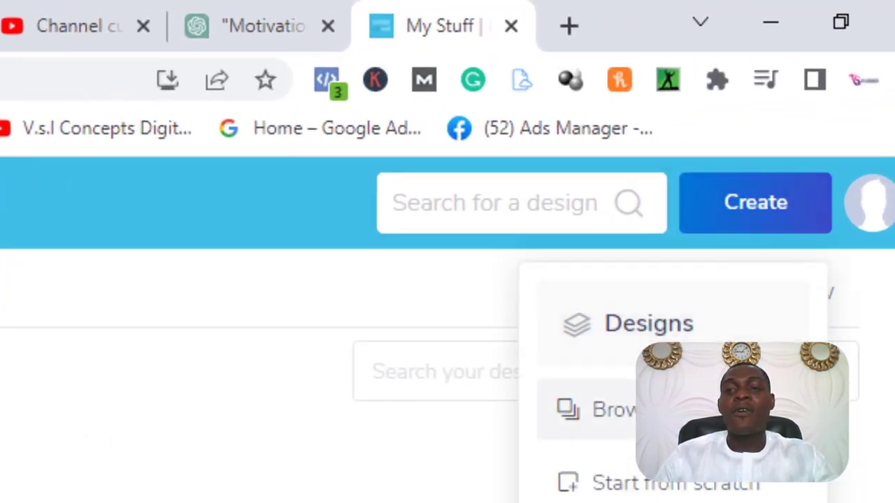
pyautogui.click(664, 413)
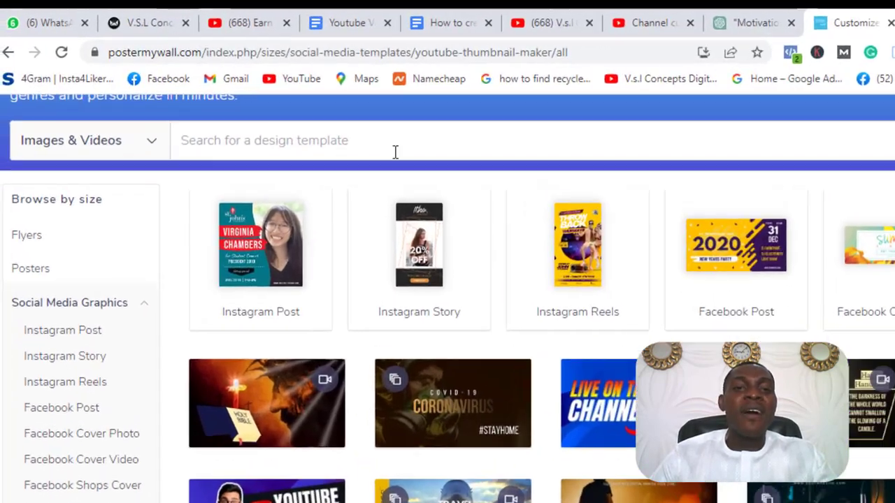
pyautogui.click(312, 121)
pyautogui.write('motiva')
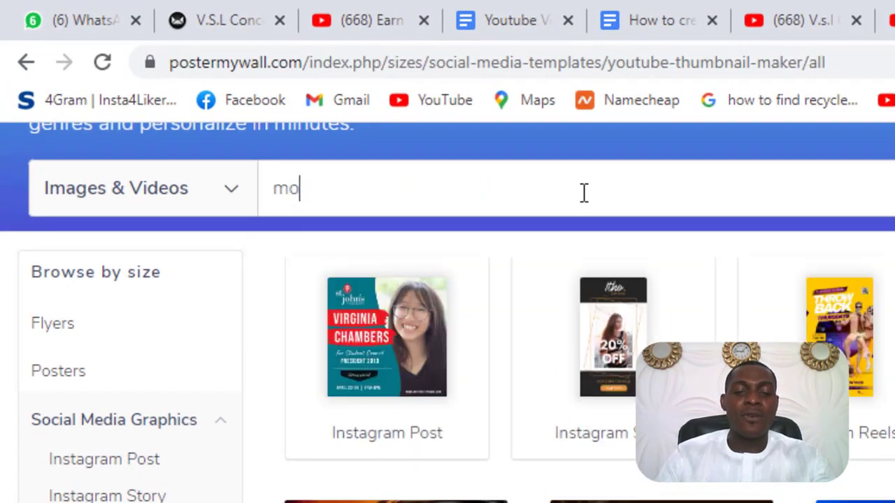
pyautogui.write('tion')
pyautogui.press('Return')
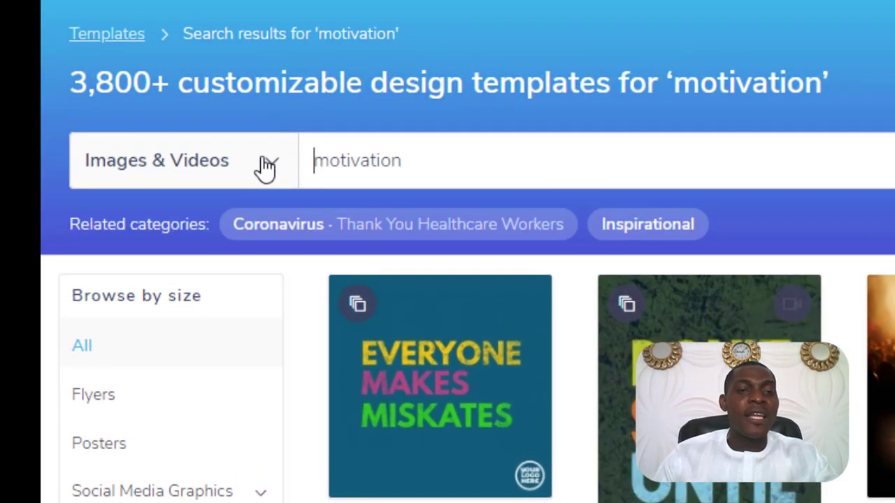
# - Filter the results to image YouTube Thumbnail templates and browse the grid
pyautogui.click(263, 167)
pyautogui.click(180, 313)
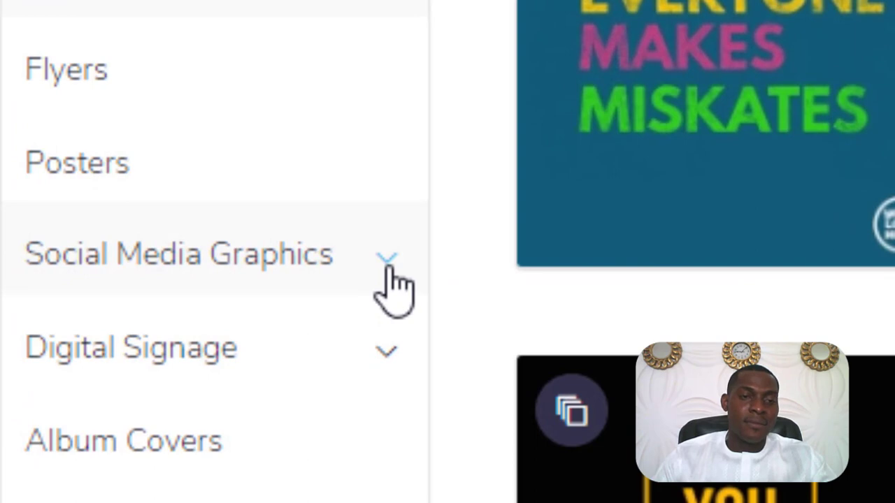
pyautogui.click(388, 271)
pyautogui.scroll(-10, 392, 290)
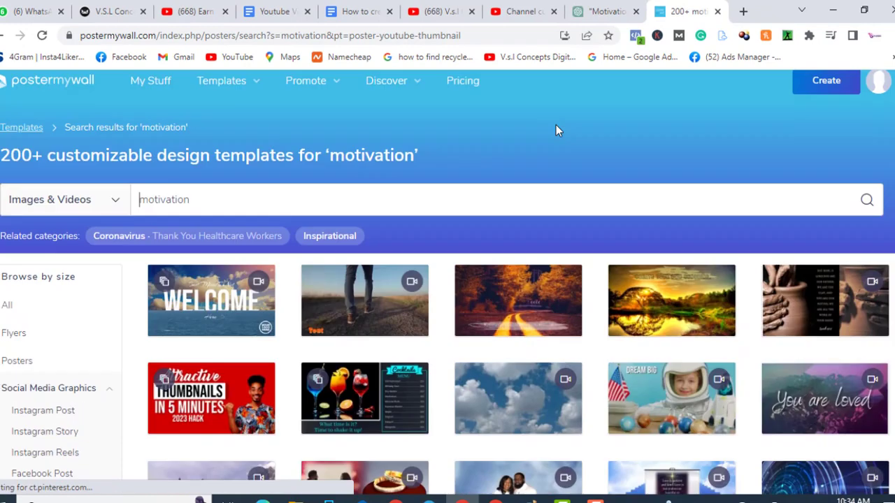
pyautogui.scroll(-3, 556, 124)
pyautogui.scroll(-5, 556, 129)
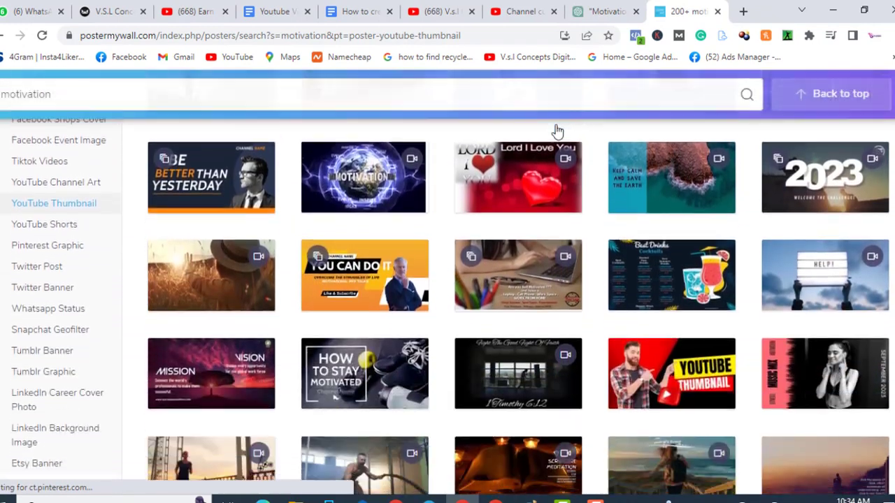
pyautogui.scroll(-1, 557, 130)
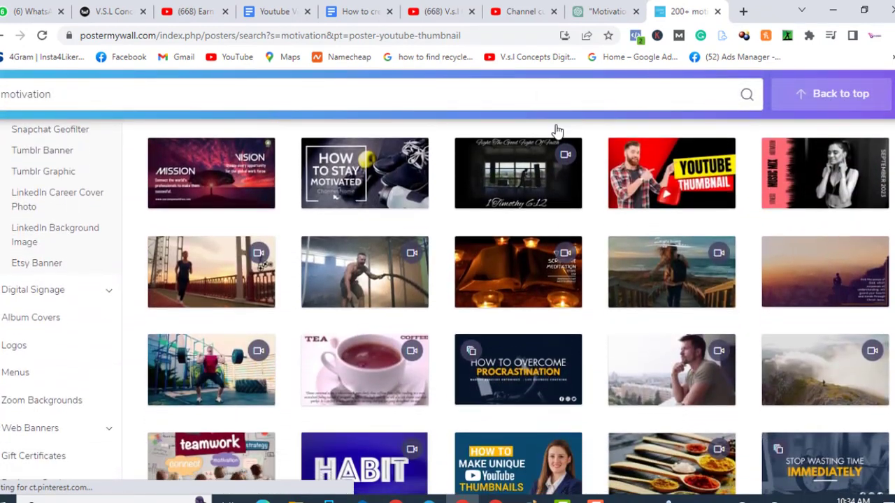
pyautogui.scroll(1, 500, 223)
# - Open the How to Stay Motivated template and change its headings to NEVER and GIVE UP
pyautogui.moveTo(391, 246)
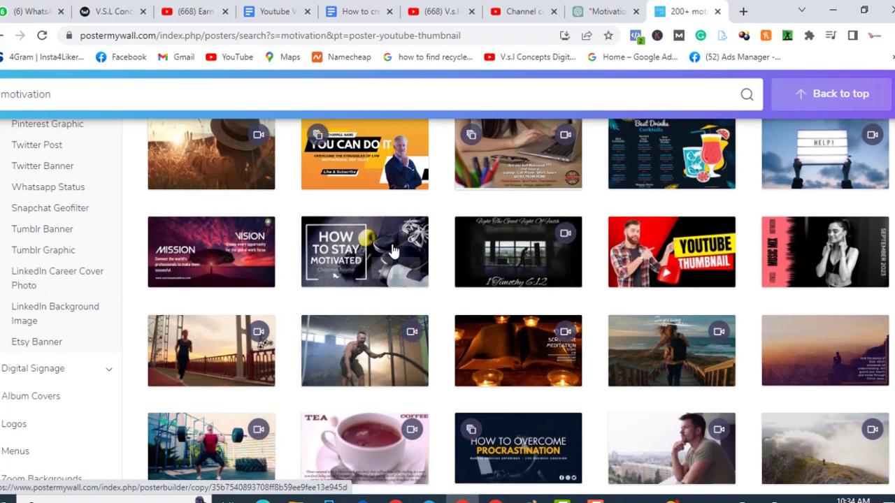
pyautogui.click(406, 240)
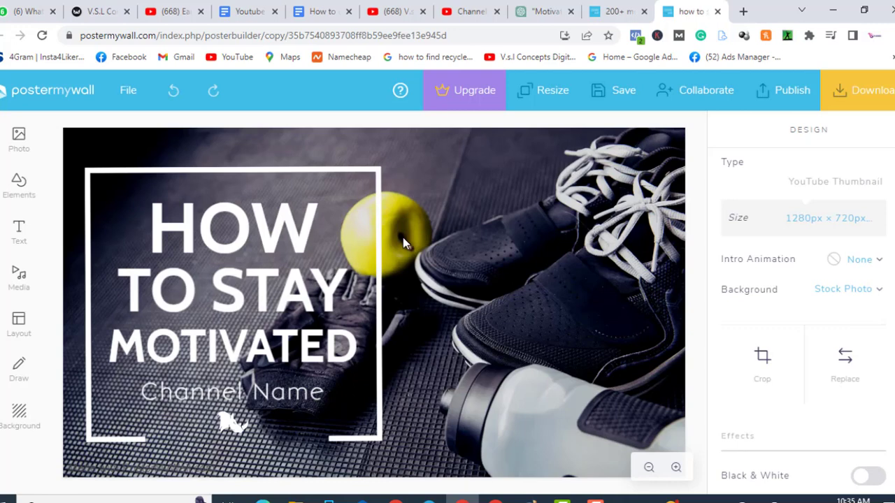
pyautogui.click(185, 238)
pyautogui.doubleClick(185, 238)
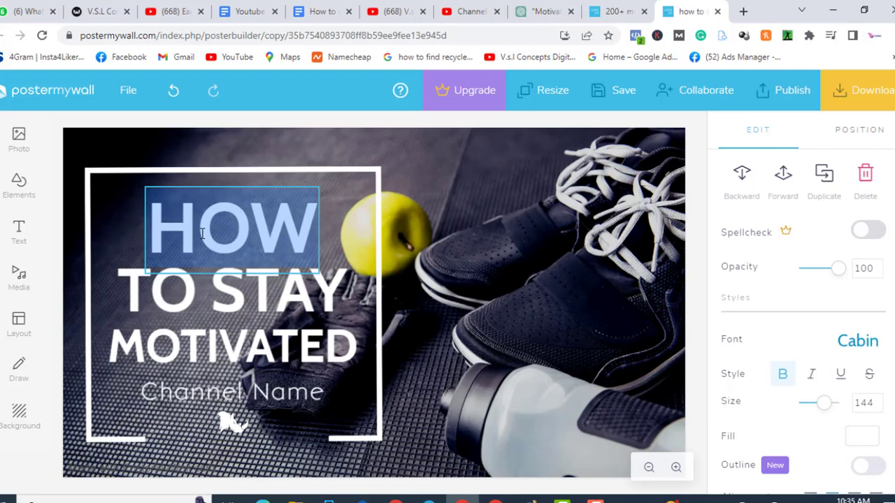
pyautogui.write('NEVER')
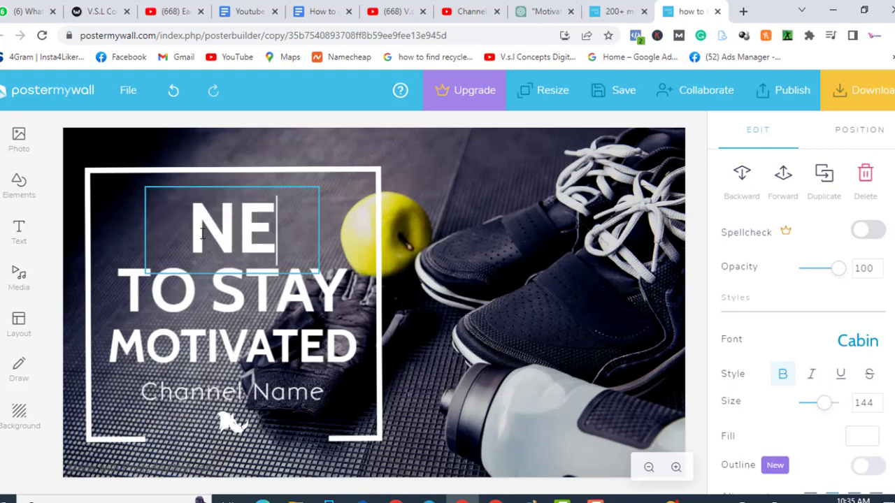
pyautogui.doubleClick(183, 292)
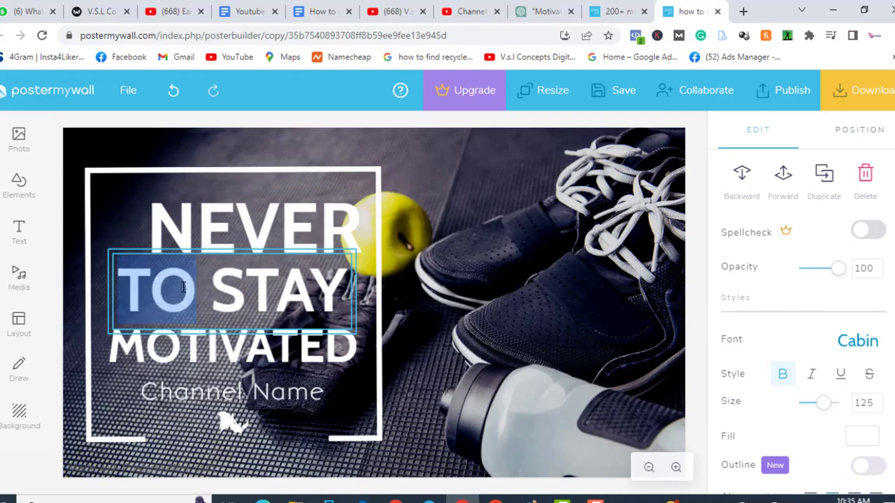
pyautogui.tripleClick(183, 287)
pyautogui.write('GIVE')
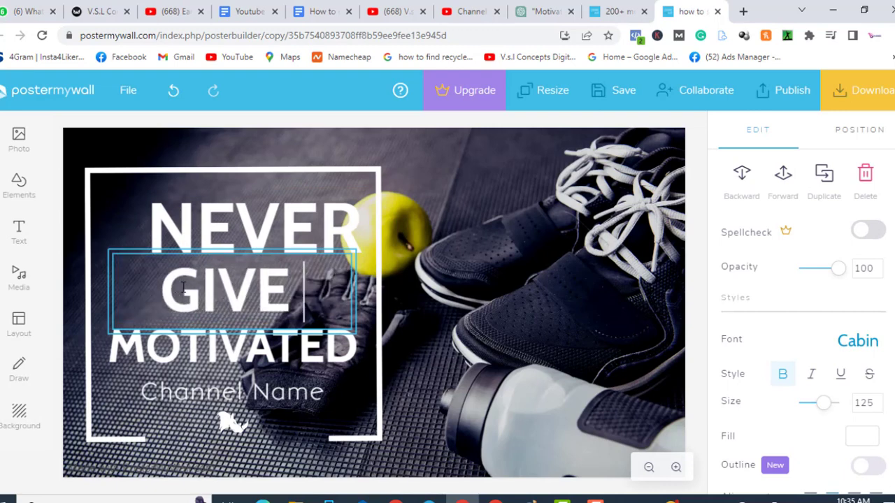
pyautogui.write(' UP')
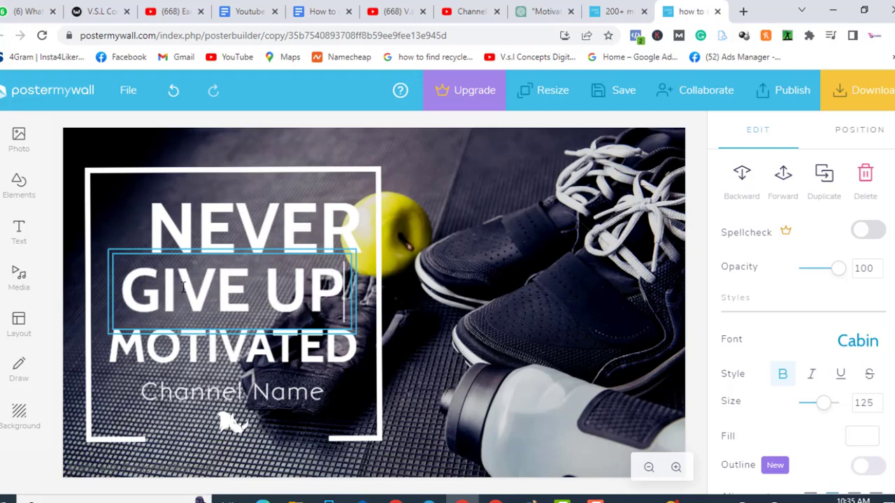
# - Nudge the NEVER heading left and up, and replace MOTIVATED with #Motivation
pyautogui.click(186, 237)
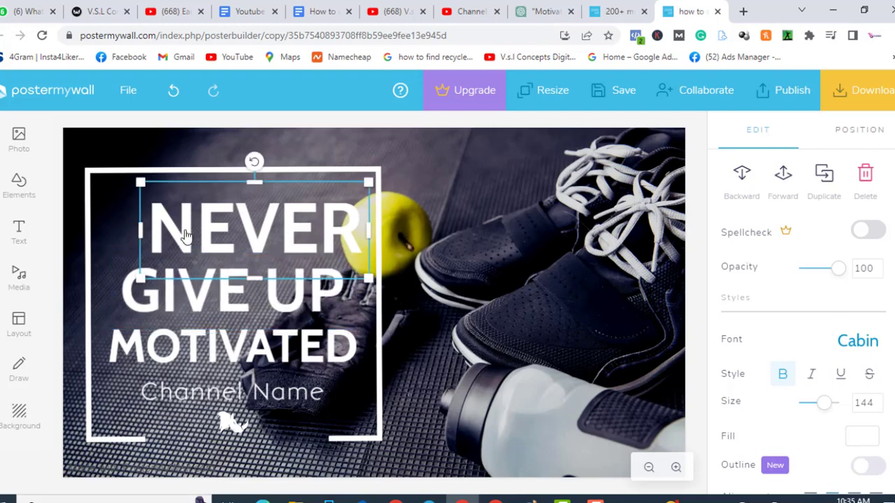
pyautogui.moveTo(185, 237); pyautogui.dragTo(166, 226)
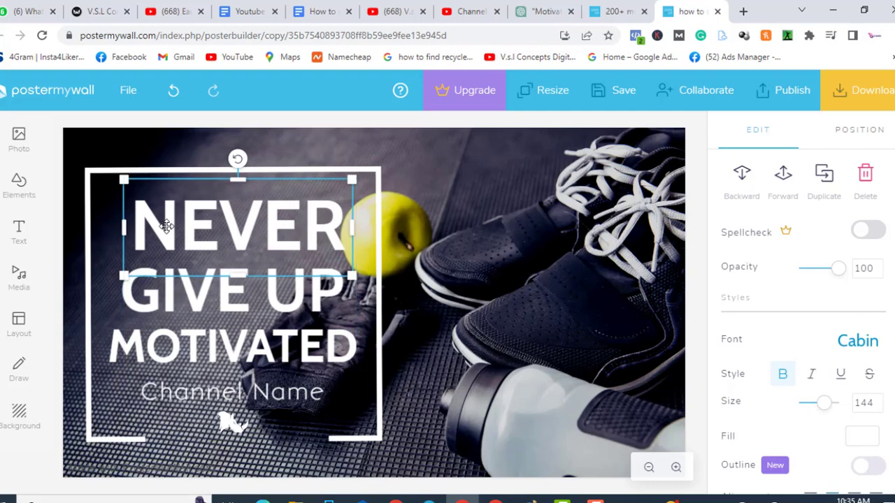
pyautogui.click(200, 349)
pyautogui.click(203, 349)
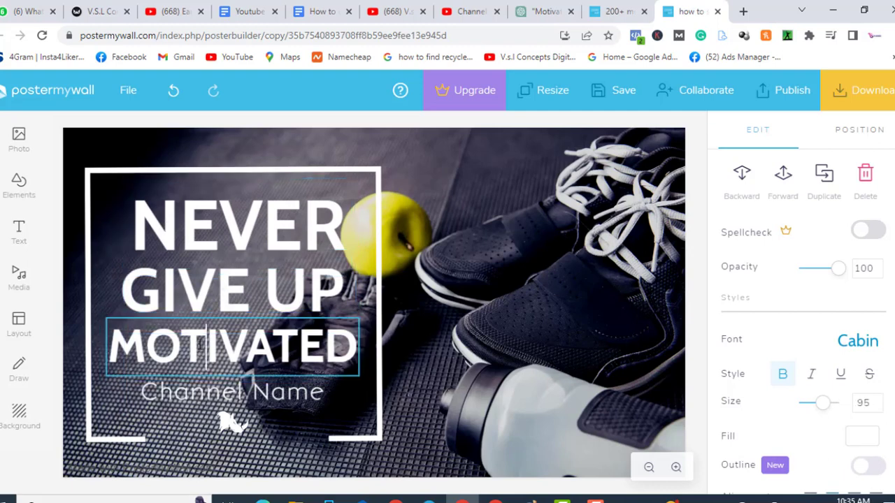
pyautogui.doubleClick(200, 345)
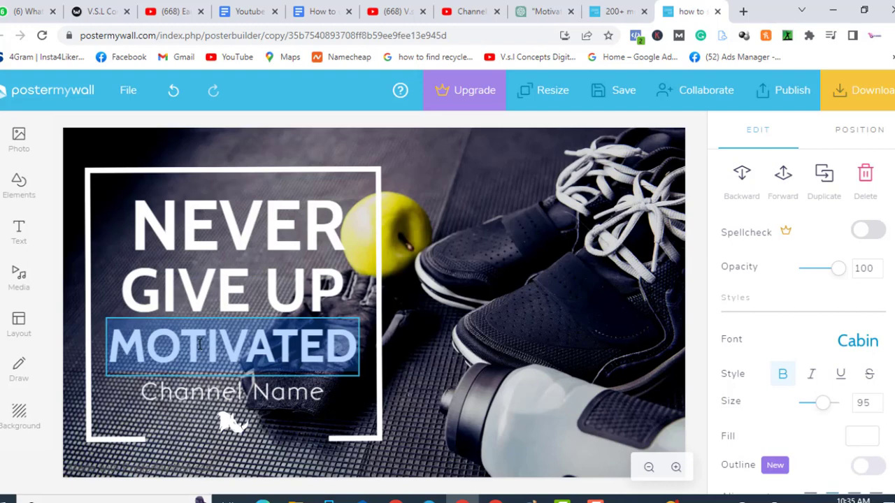
pyautogui.write('#')
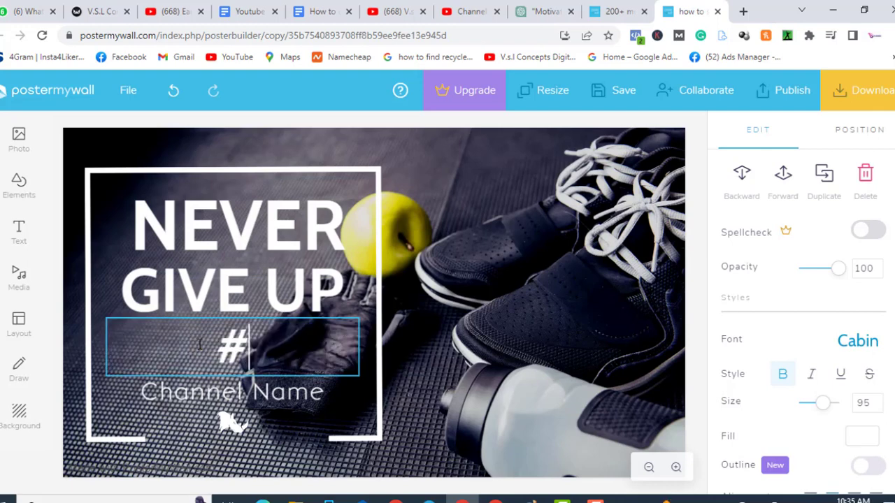
pyautogui.write('Motiva')
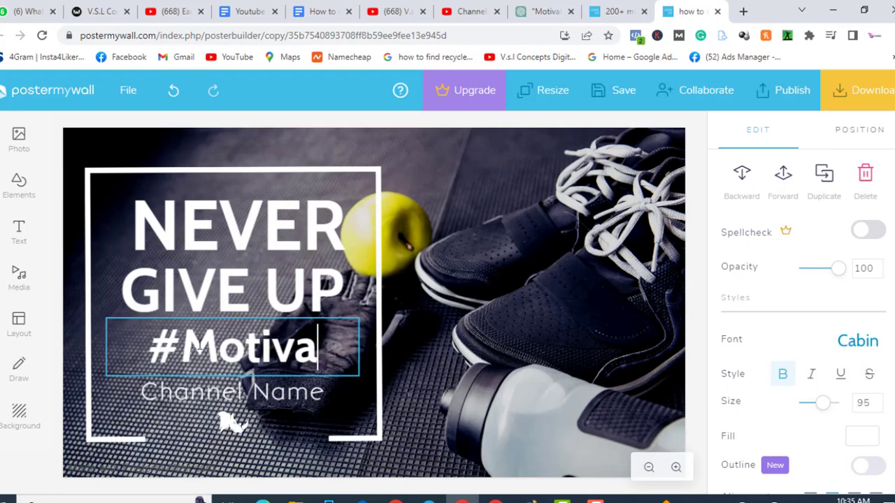
pyautogui.write('tion')
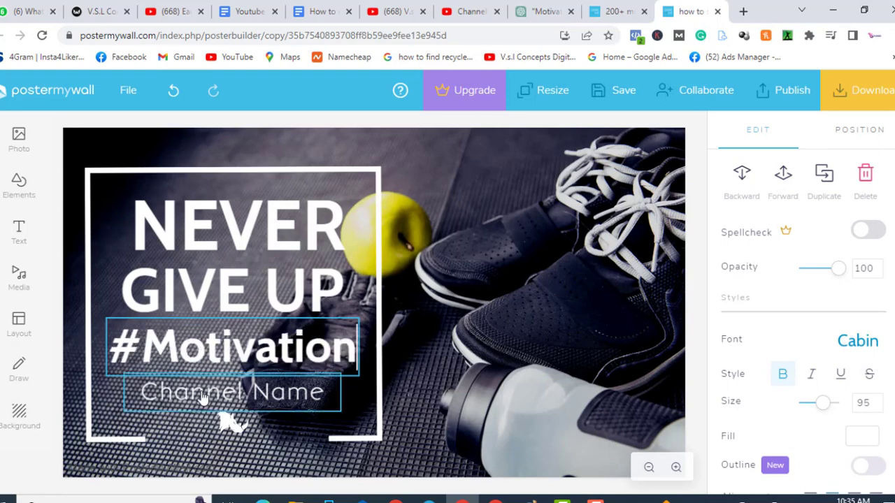
# - Replace the Channel Name placeholder with the channel's name
pyautogui.click(203, 398)
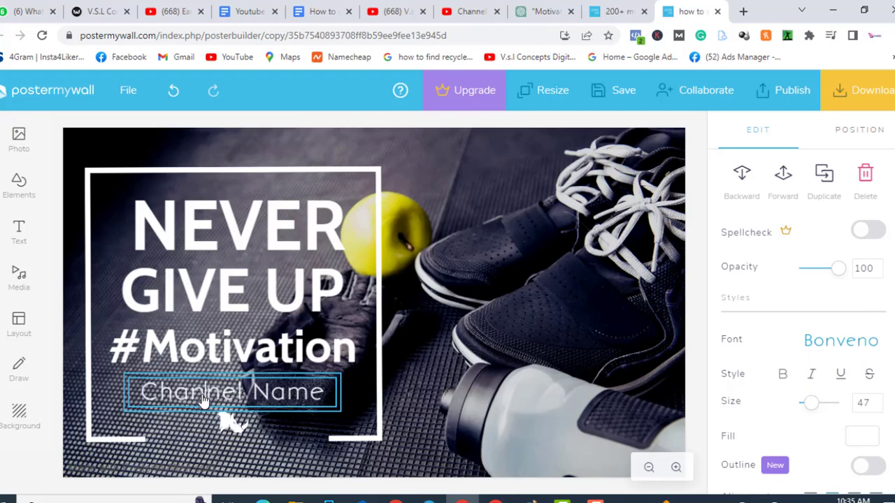
pyautogui.doubleClick(203, 399)
pyautogui.hotkey('ctrl', 'a')
pyautogui.write('VSL')
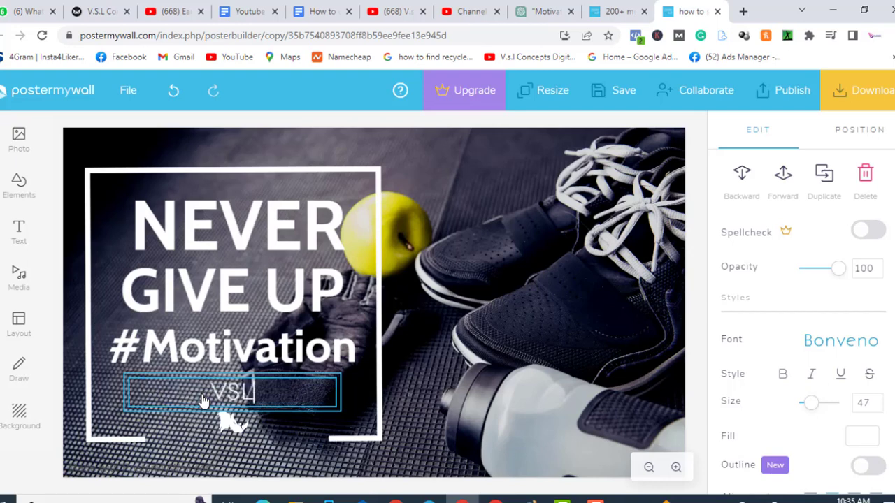
pyautogui.write('Motivation')
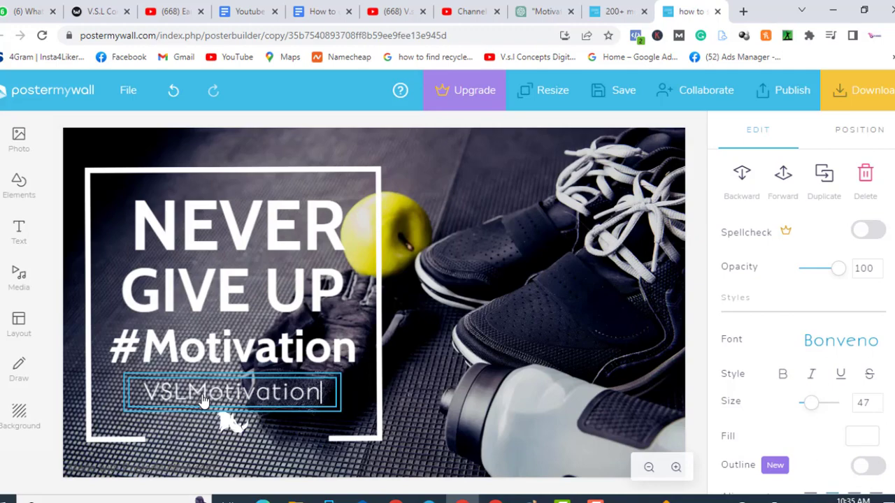
# - Download the thumbnail as a basic JPG image
pyautogui.click(848, 91)
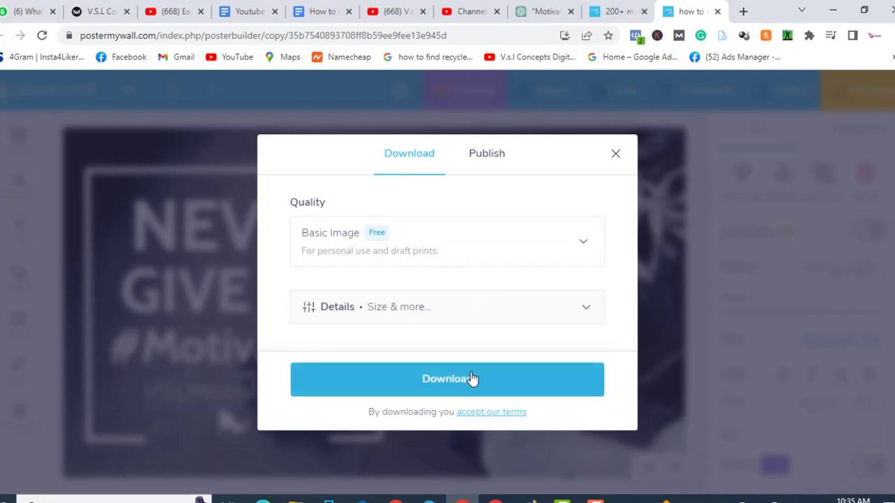
pyautogui.click(470, 378)
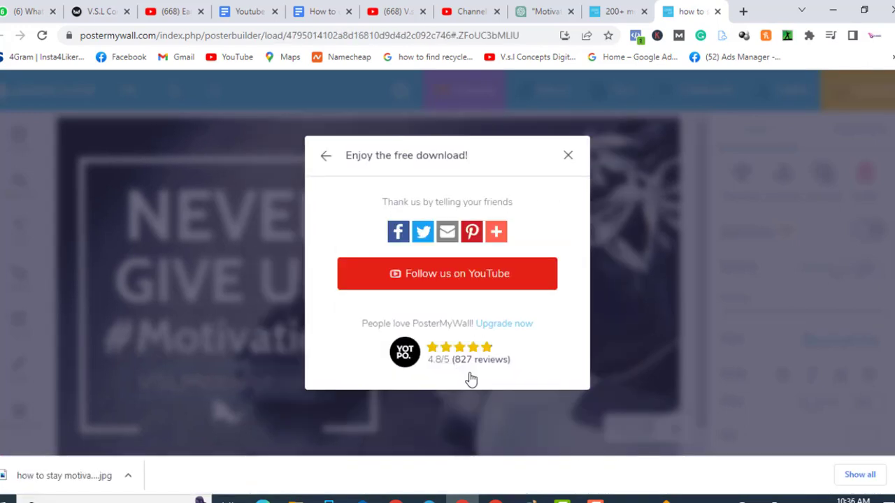
pyautogui.click(472, 7)
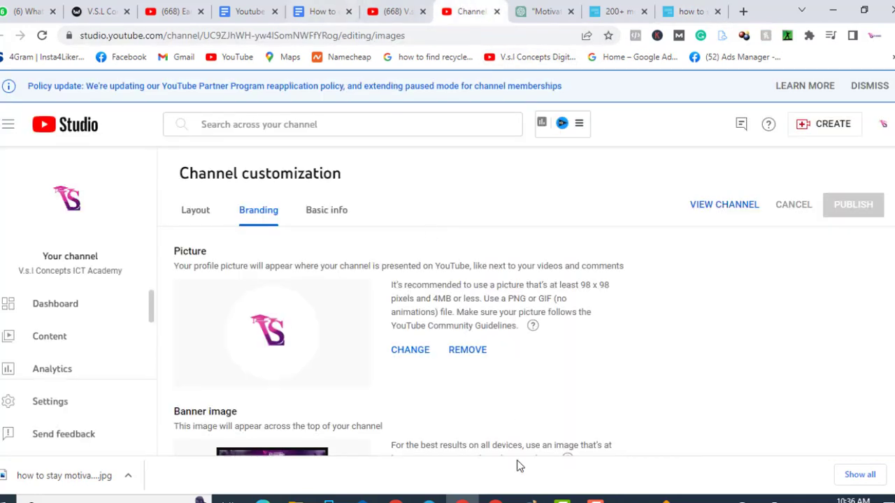
# - Verify the channel's phone number with a texted code to unlock custom thumbnails
pyautogui.click(495, 499)
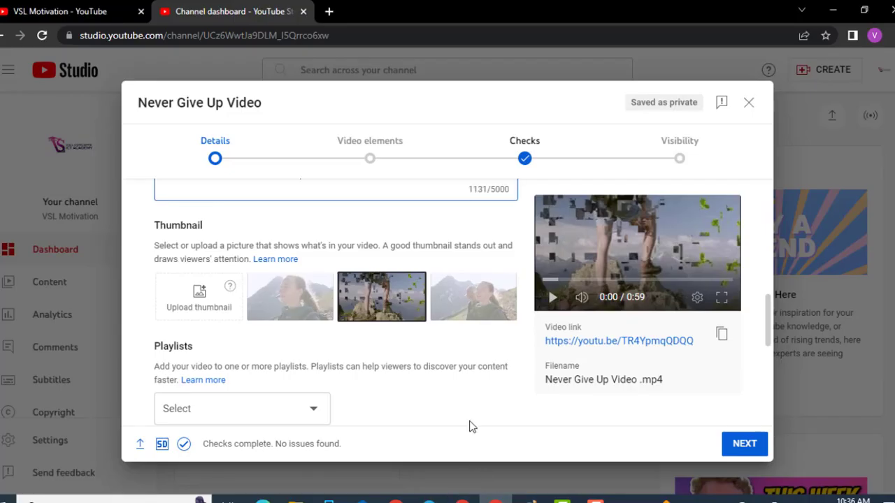
pyautogui.click(189, 306)
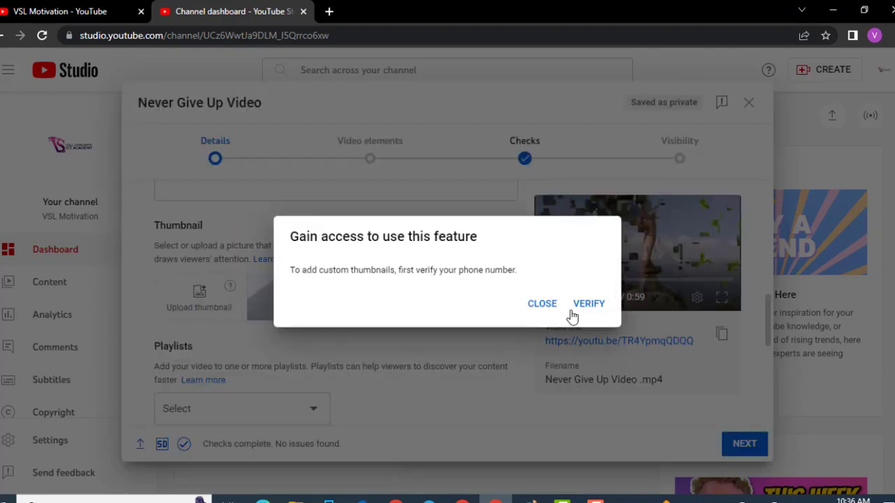
pyautogui.click(590, 305)
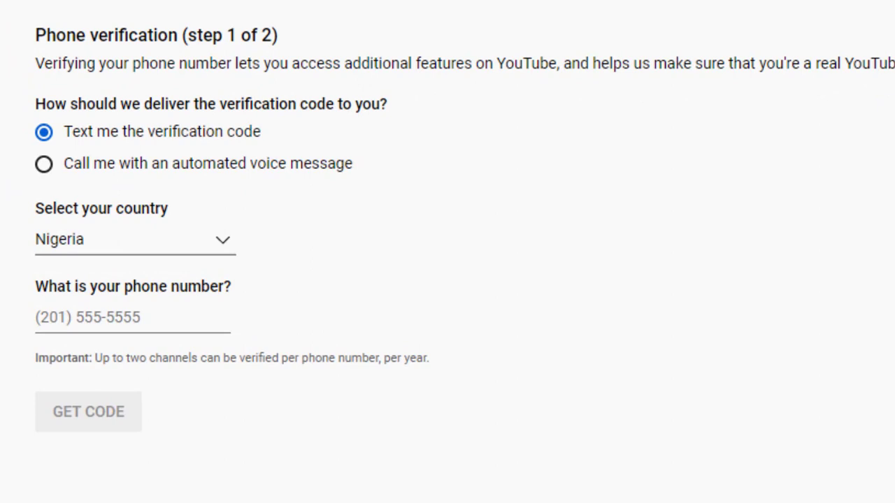
pyautogui.click(146, 316)
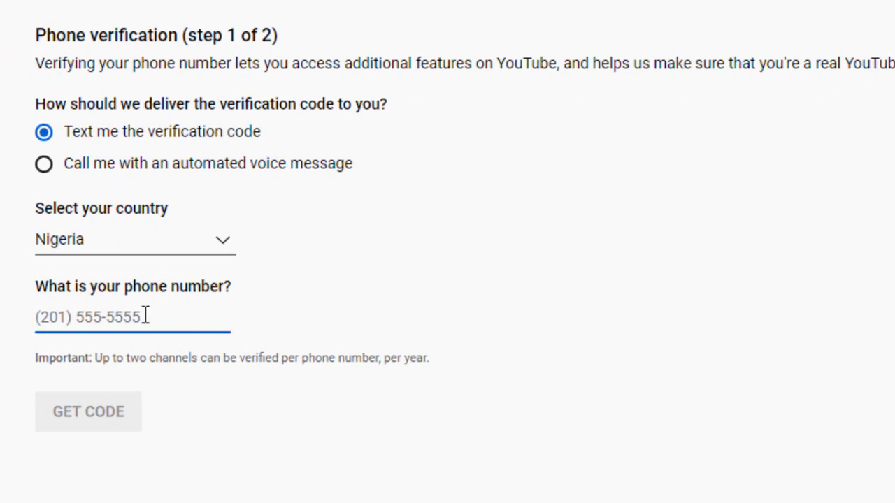
pyautogui.hotkey('ctrl', 'v')
pyautogui.click(73, 423)
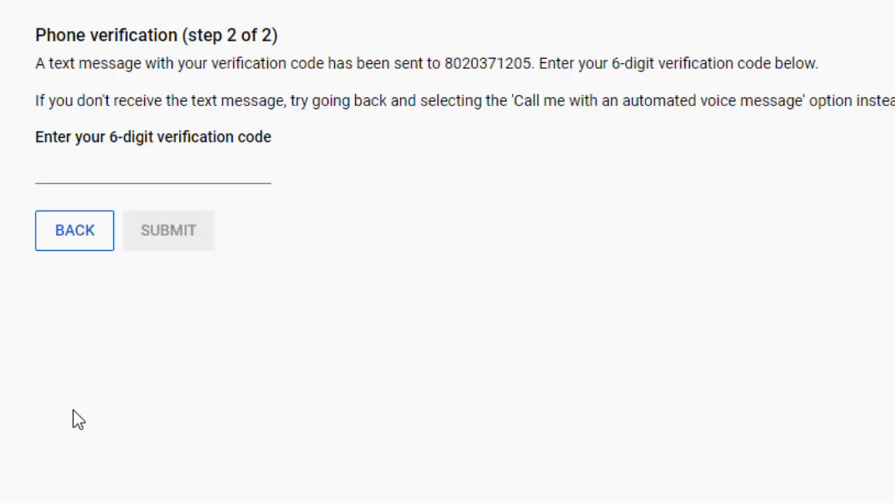
pyautogui.click(171, 170)
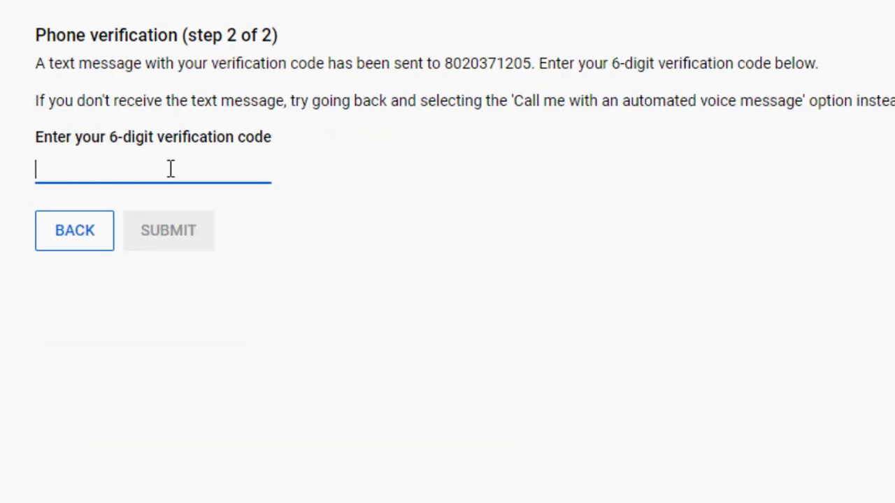
pyautogui.click(156, 241)
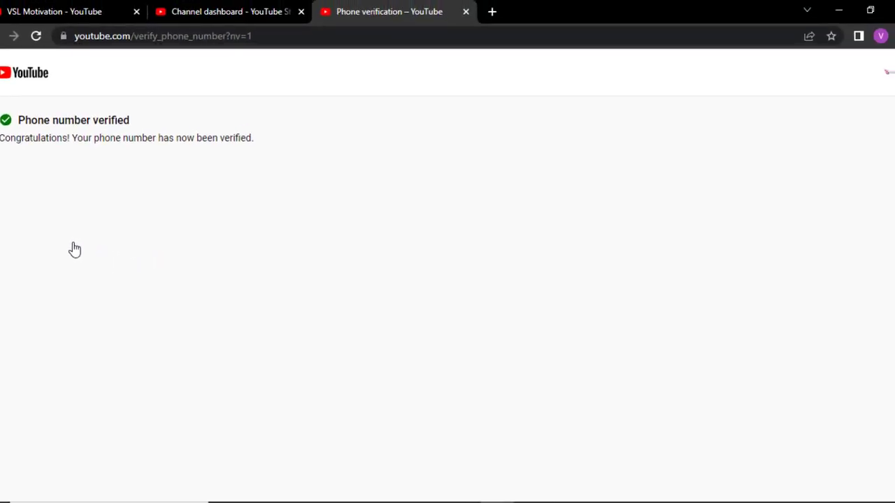
pyautogui.click(191, 13)
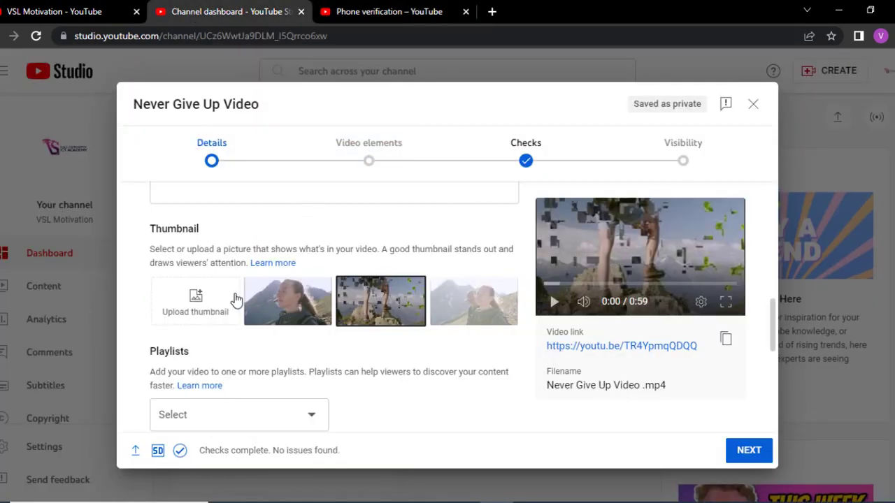
# - Upload the Never Give Up image from Downloads as the custom thumbnail
pyautogui.moveTo(226, 294)
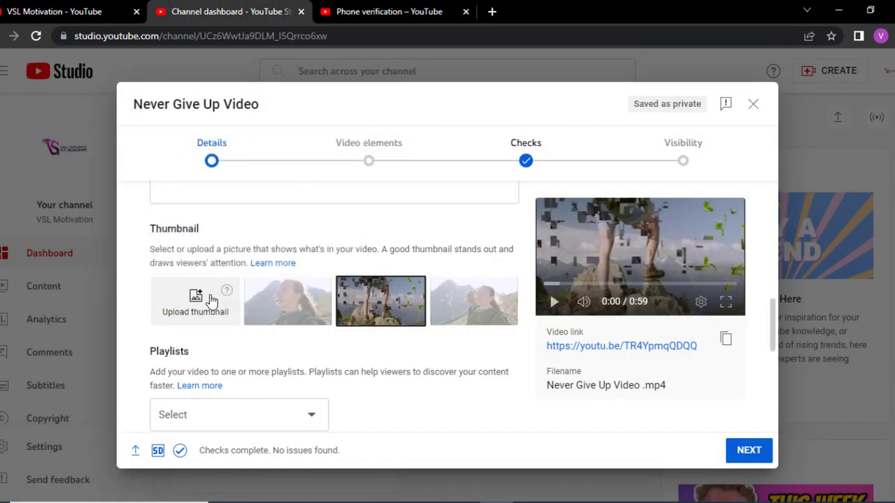
pyautogui.click(211, 299)
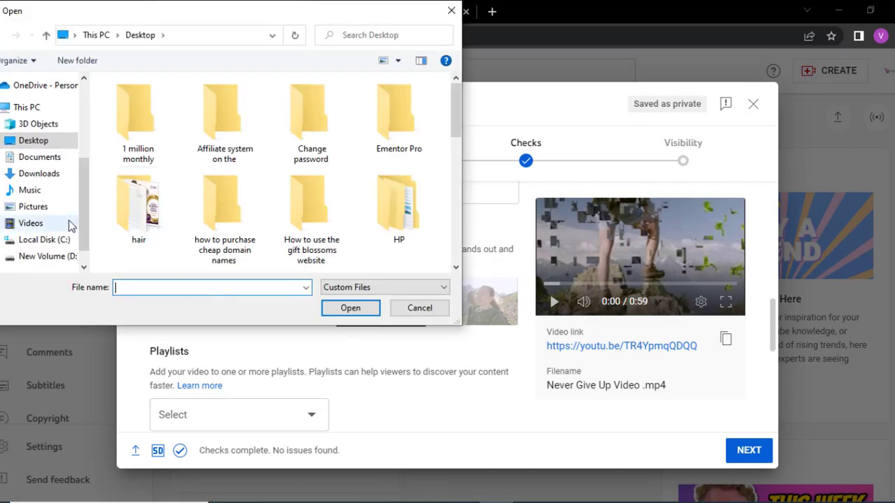
pyautogui.click(39, 173)
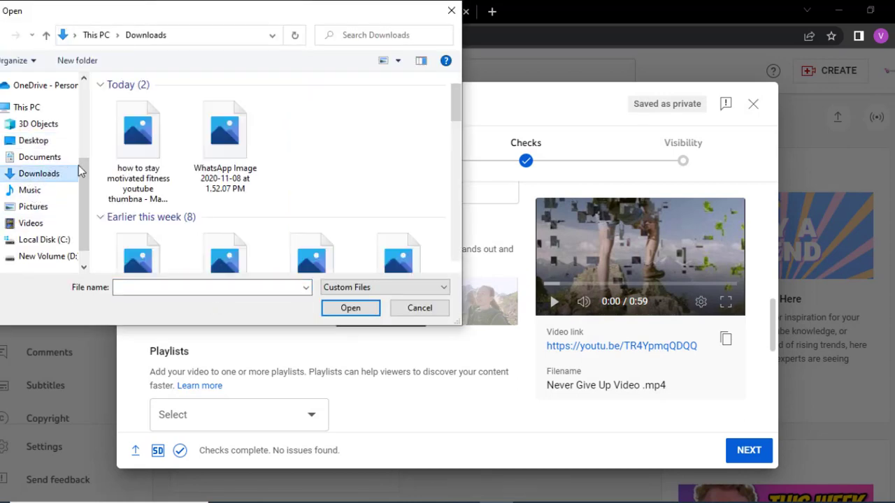
pyautogui.doubleClick(154, 153)
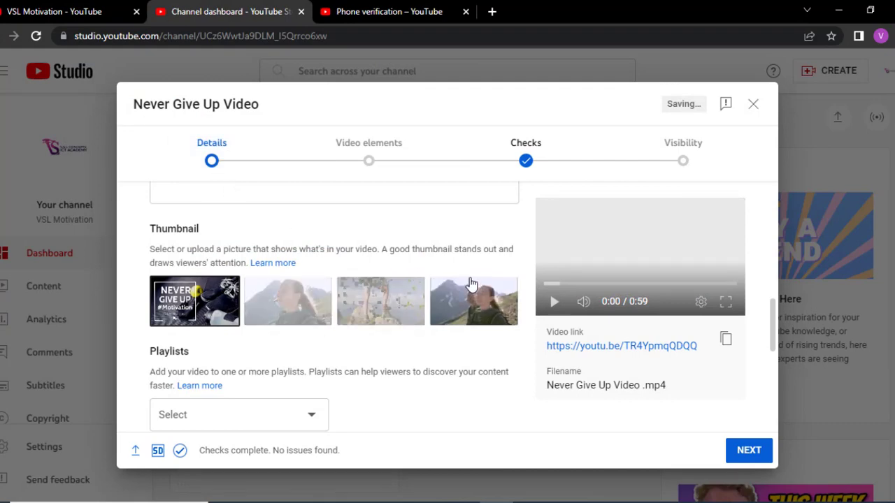
# - Mark the video as not made for kids and continue to Video elements
pyautogui.scroll(-3, 440, 313)
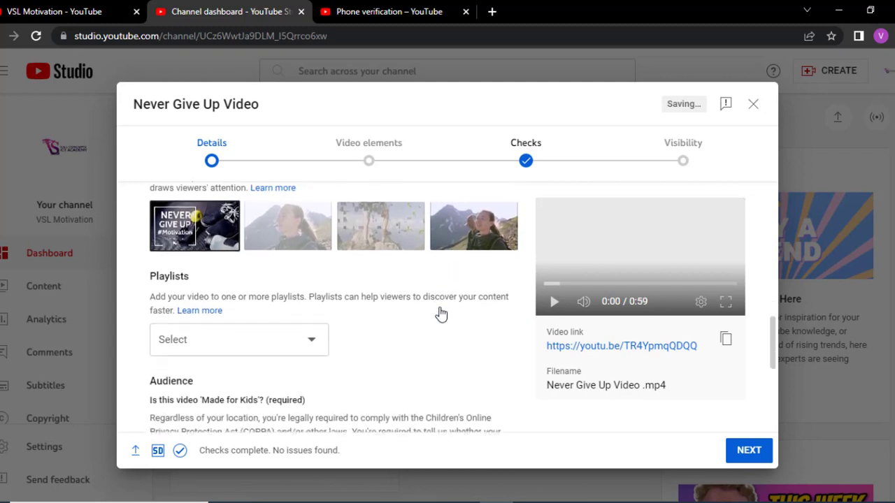
pyautogui.scroll(-4, 440, 314)
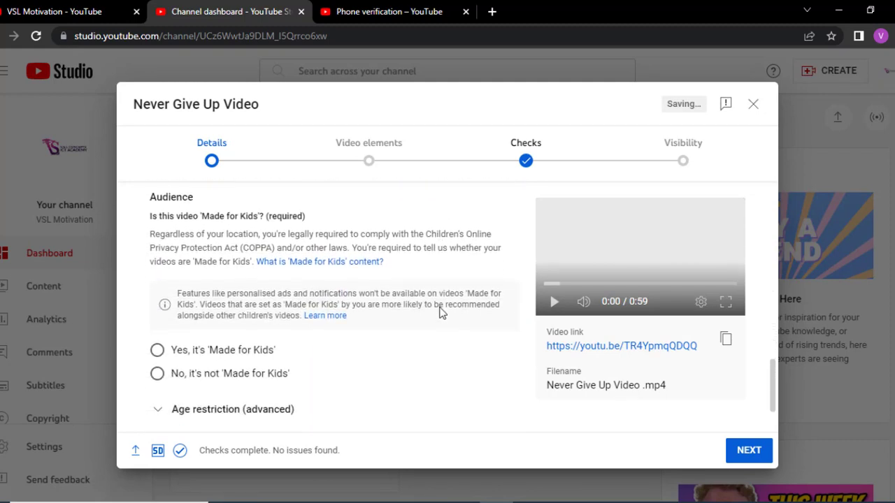
pyautogui.click(157, 304)
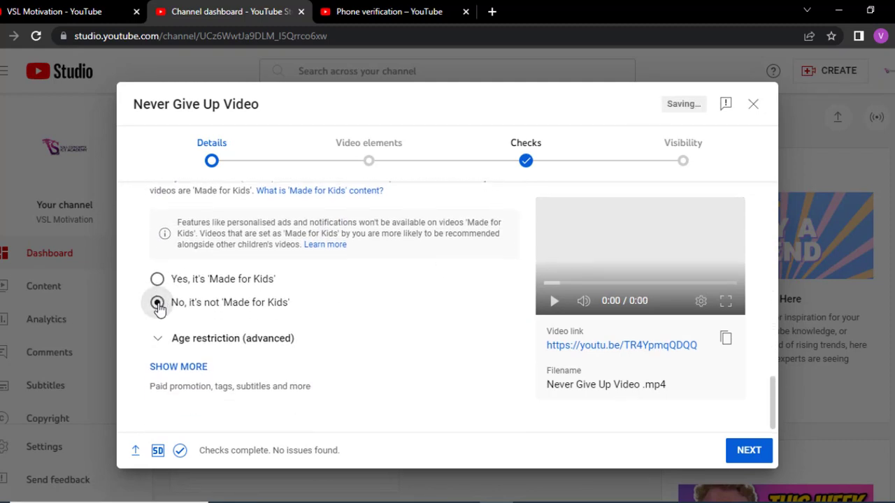
pyautogui.click(738, 451)
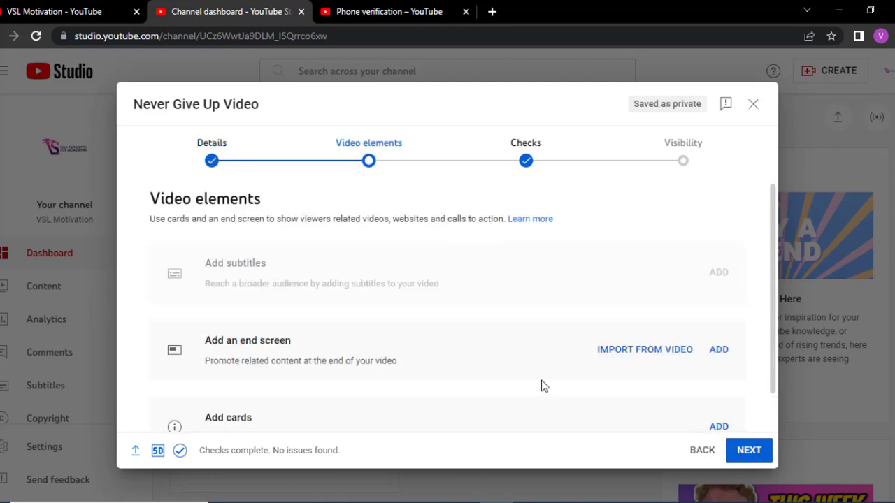
# - Skip past Video elements and Checks, dismissing the checks introduction, to reach Visibility
pyautogui.scroll(-1, 523, 373)
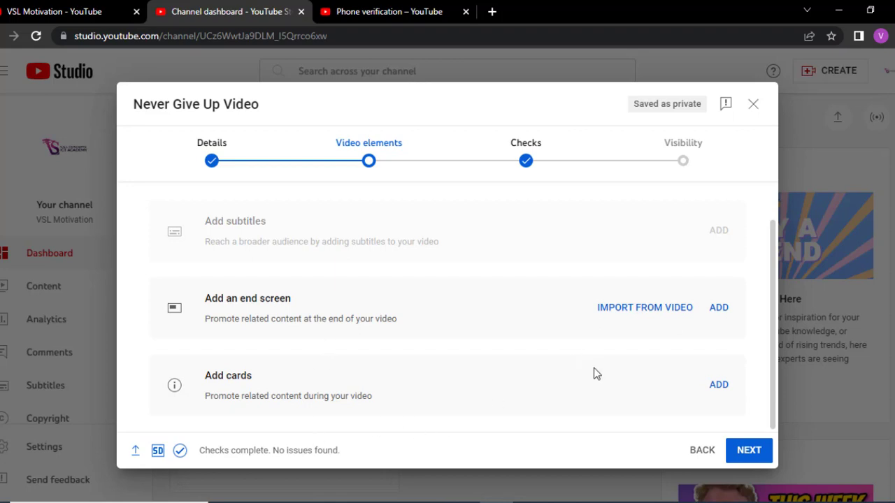
pyautogui.click(747, 451)
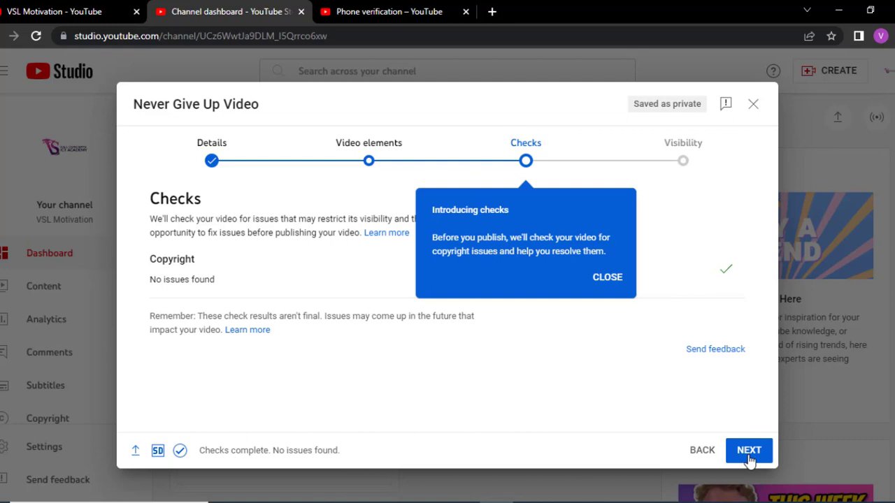
pyautogui.click(605, 279)
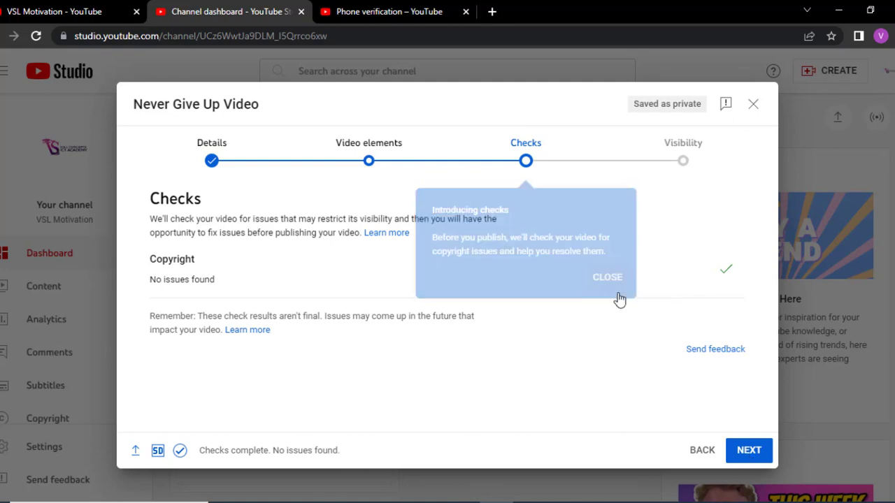
pyautogui.click(747, 452)
# - Set the Never Give Up Video's visibility to Public and publish it
pyautogui.scroll(-1, 447, 341)
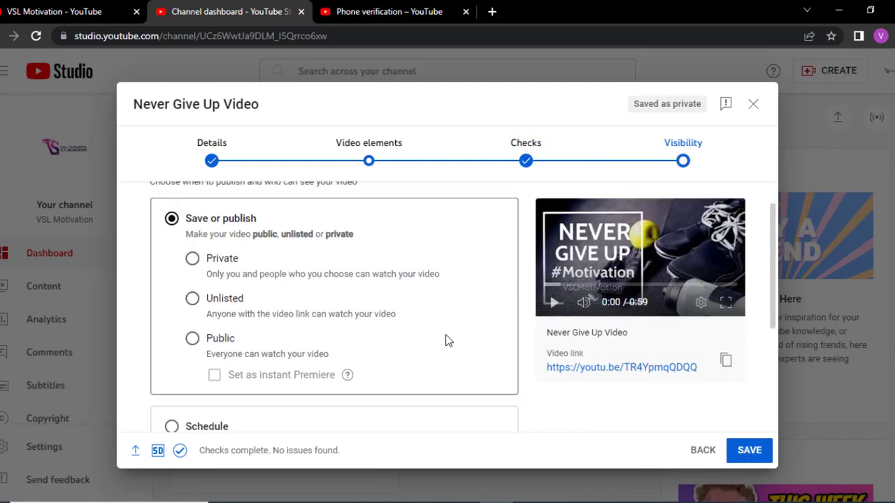
pyautogui.scroll(-1, 447, 341)
pyautogui.scroll(1, 448, 340)
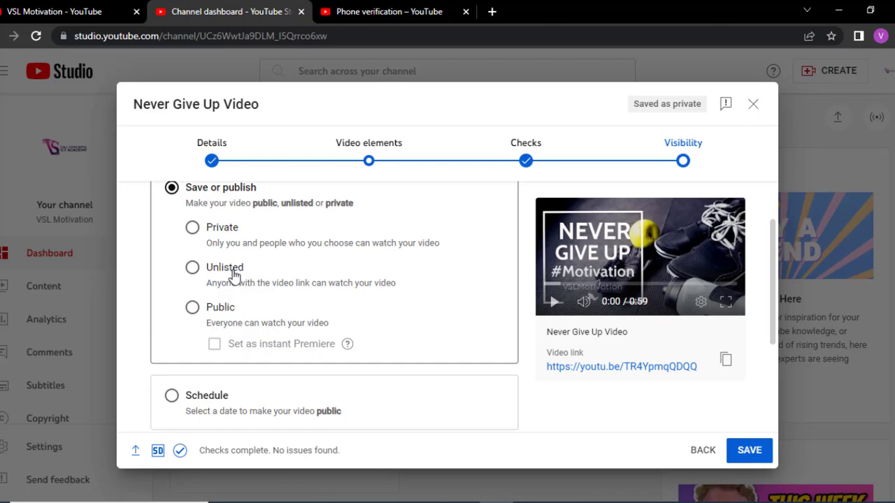
pyautogui.click(193, 309)
pyautogui.scroll(-2, 347, 338)
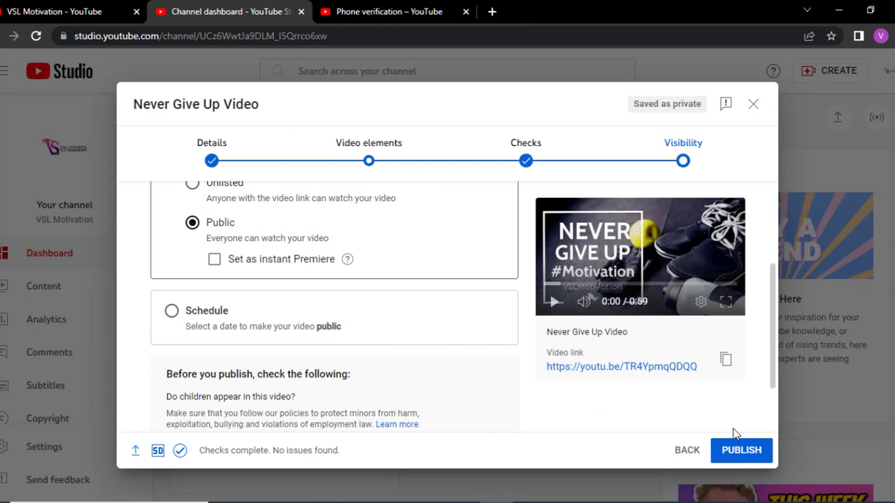
pyautogui.click(737, 453)
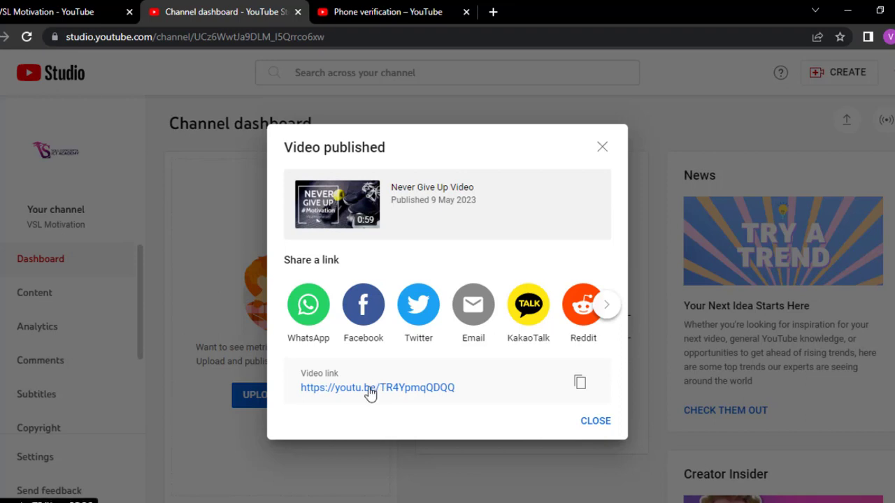
# - Open the published video's link from the Video published dialog in a new tab and view it
pyautogui.rightClick(406, 396)
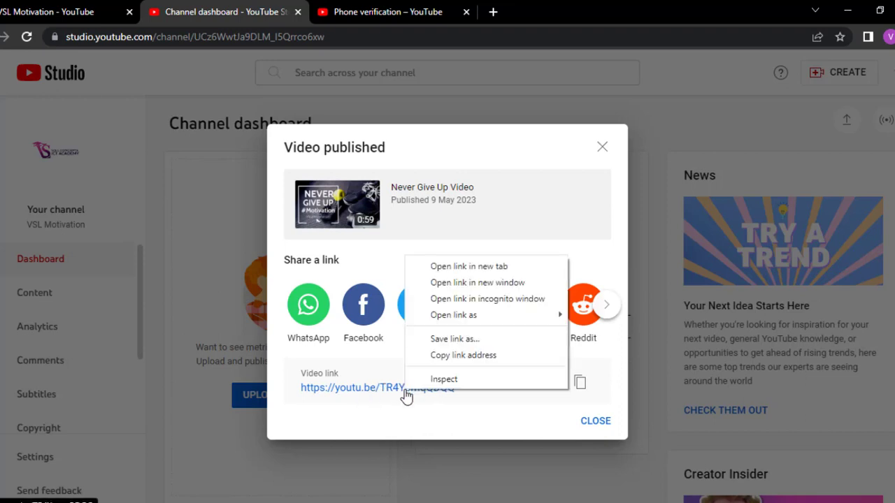
pyautogui.click(460, 266)
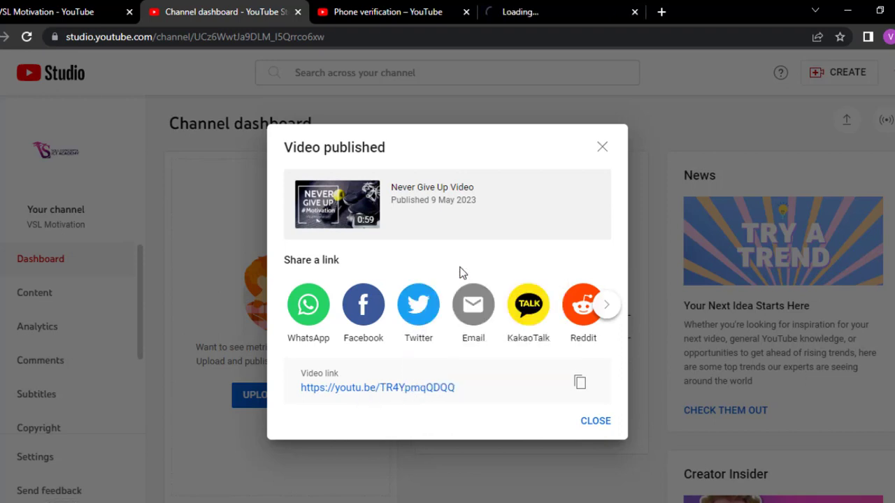
pyautogui.click(552, 14)
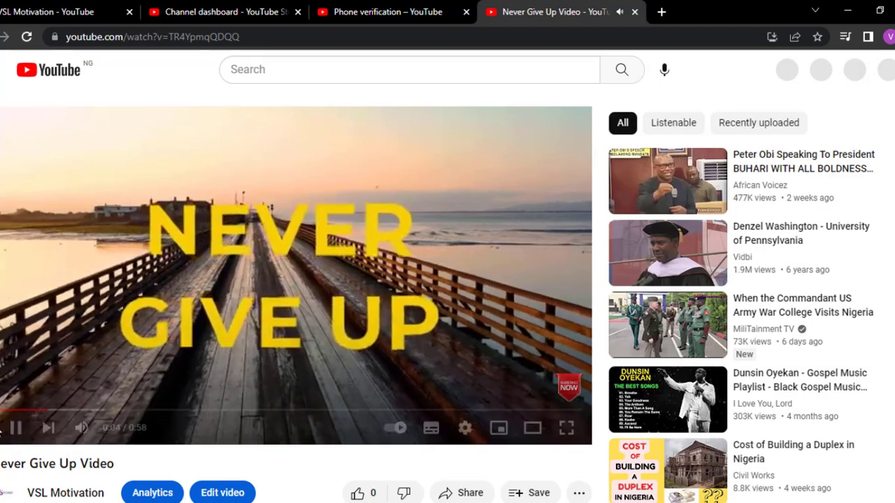
# - Pause 'Never Give Up Video', check its description, and go back to the Studio dashboard
pyautogui.click(16, 432)
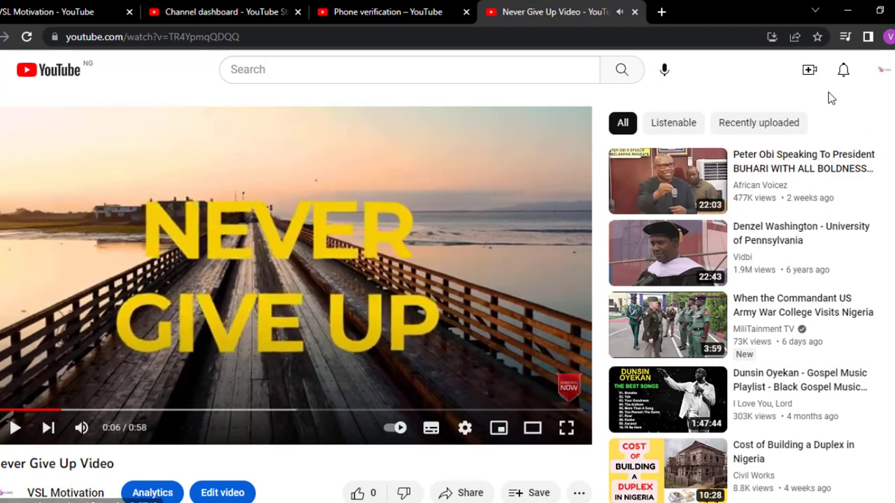
pyautogui.scroll(-2, 466, 280)
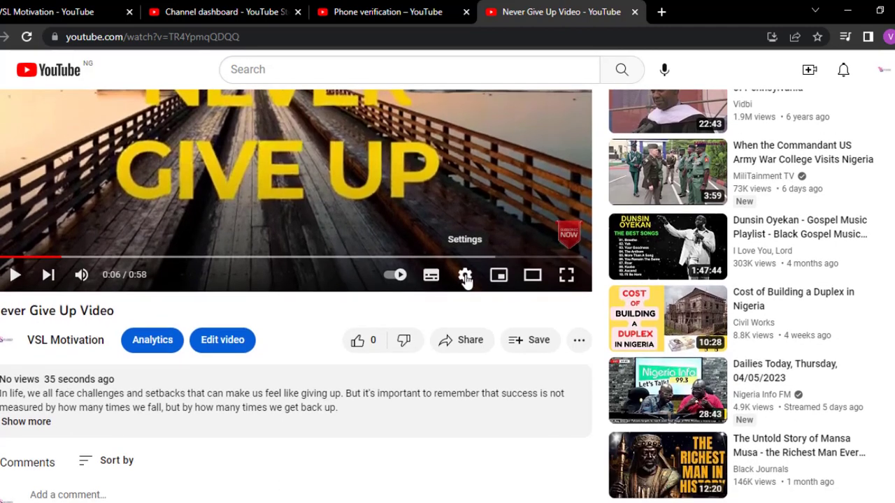
pyautogui.scroll(1, 465, 279)
pyautogui.moveTo(568, 311)
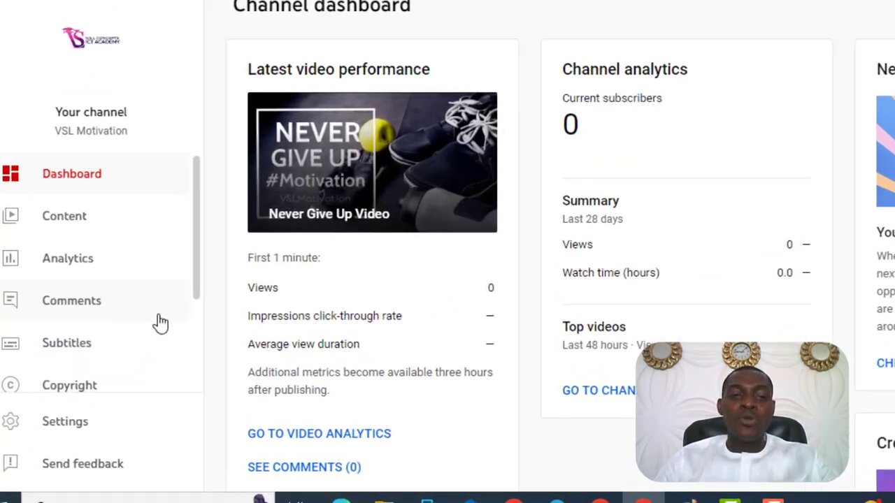
# - Go to the Earn page from the lower part of the Studio sidebar
pyautogui.scroll(-3, 122, 363)
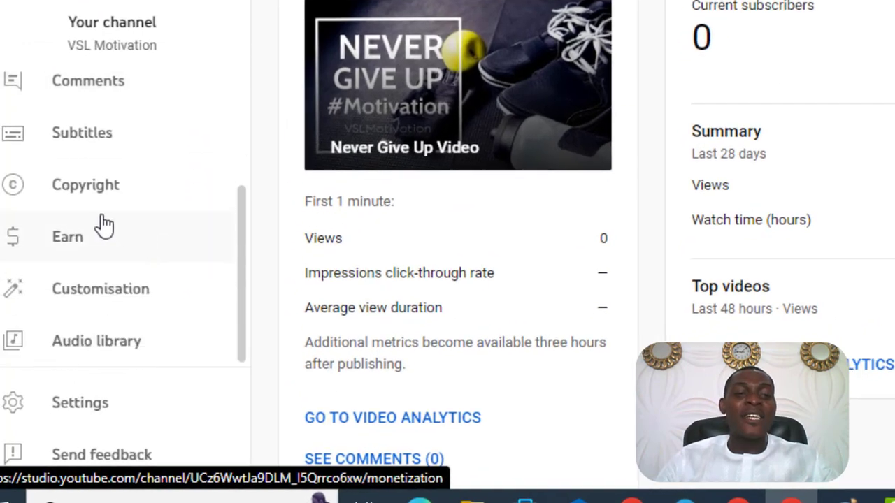
pyautogui.click(73, 241)
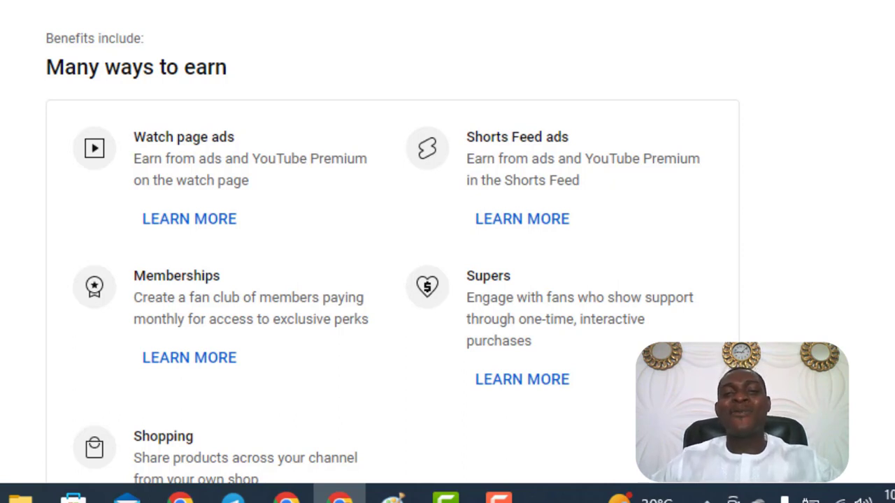
pyautogui.scroll(-4, 391, 251)
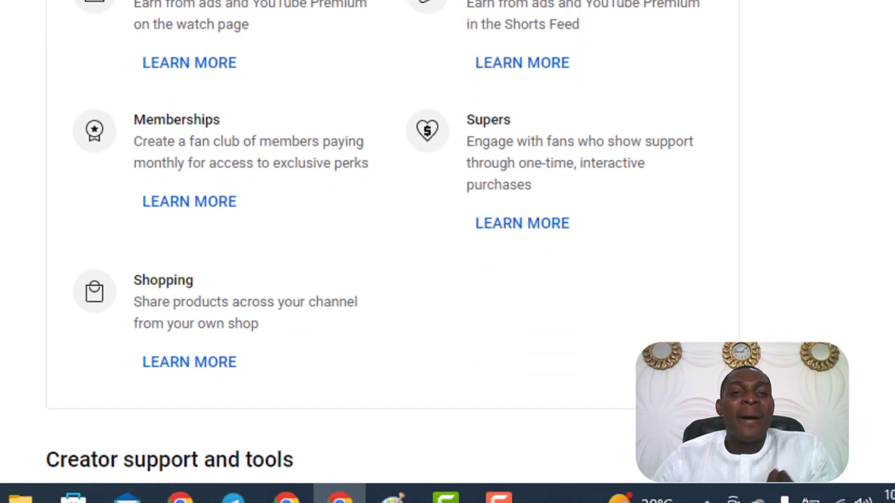
pyautogui.scroll(-9, 392, 252)
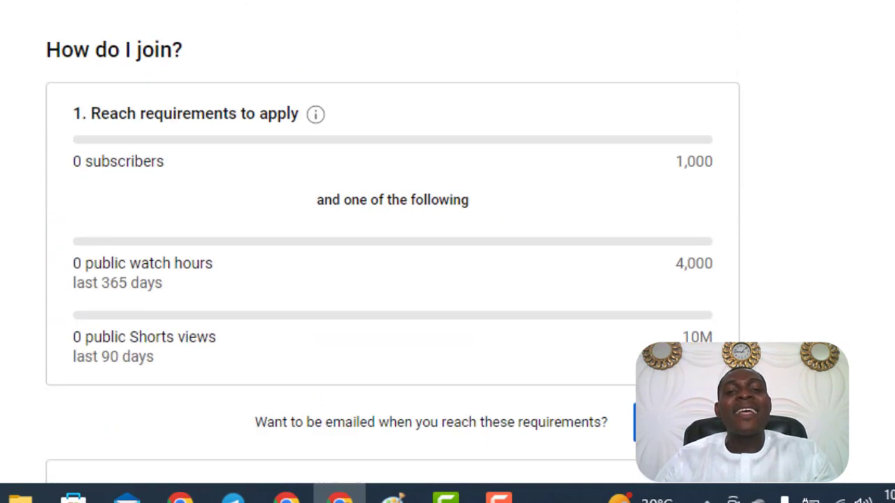
pyautogui.scroll(1, 392, 252)
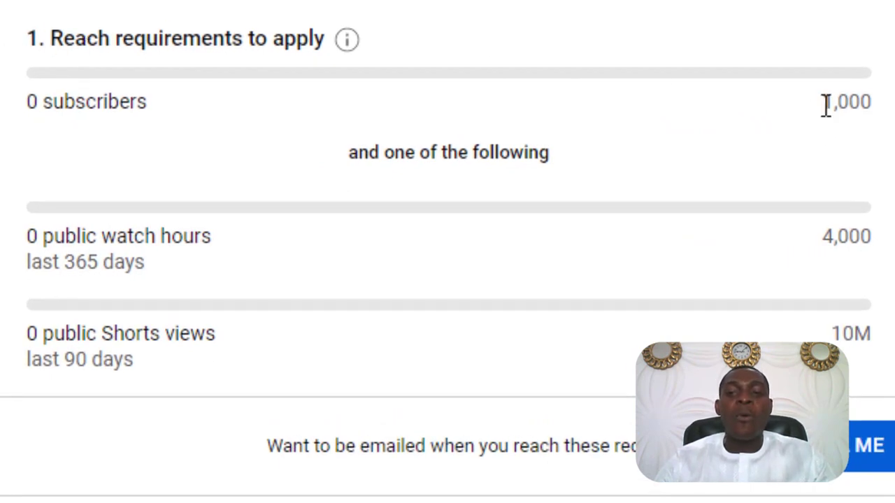
pyautogui.moveTo(826, 105); pyautogui.dragTo(871, 103)
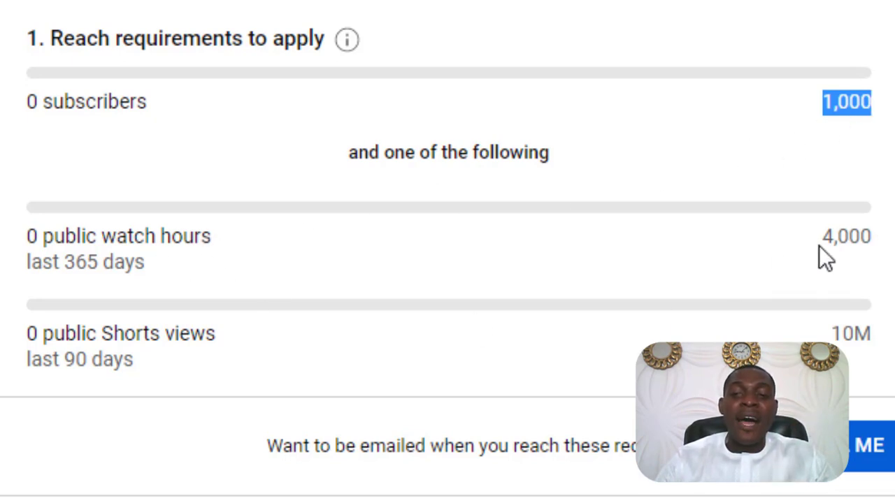
pyautogui.moveTo(820, 245); pyautogui.dragTo(873, 245)
pyautogui.click(886, 257)
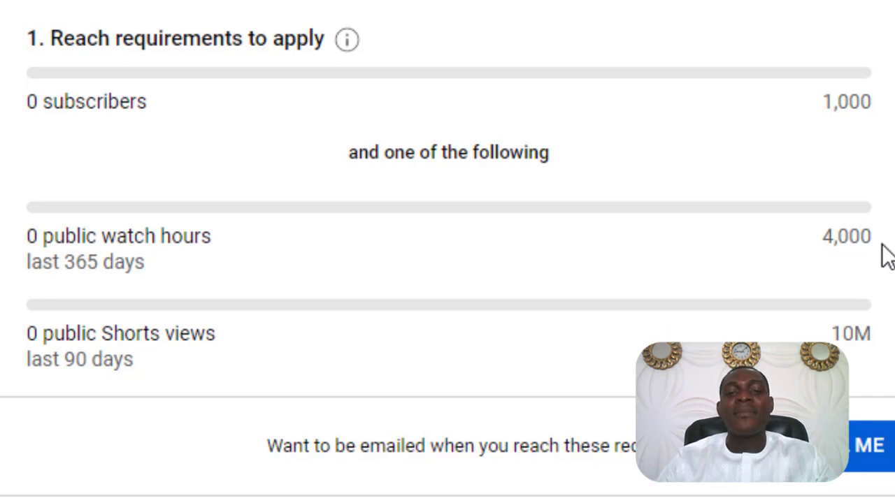